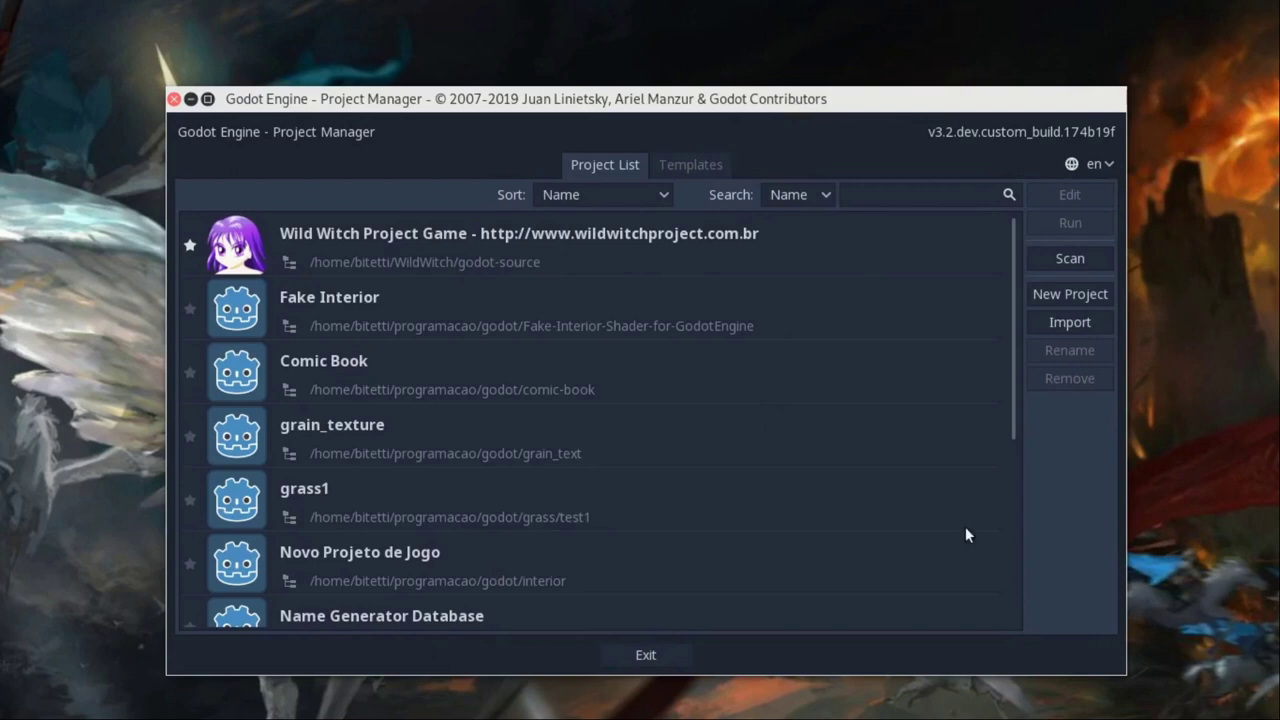
Create the project 'Teste name generator' in a new name_generator/test2 folder and open it.
{"action": "left_click", "coordinate": [1097, 296]}
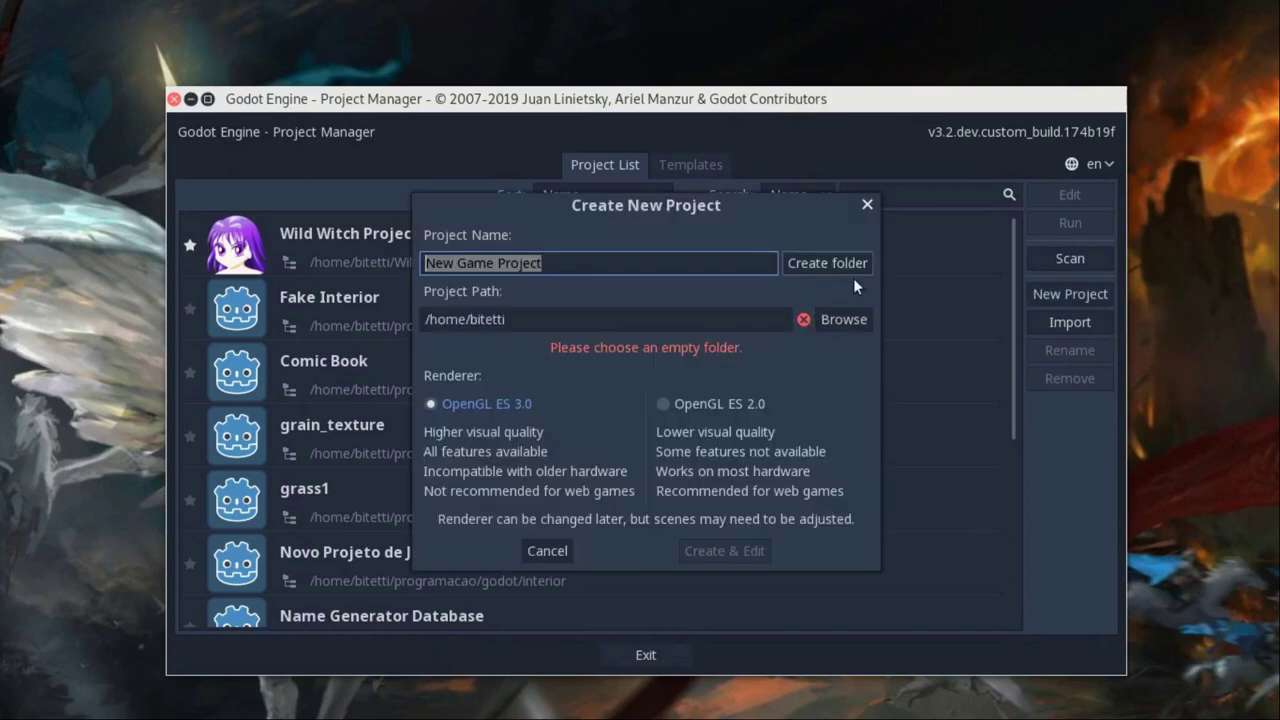
{"action": "left_click", "coordinate": [862, 327]}
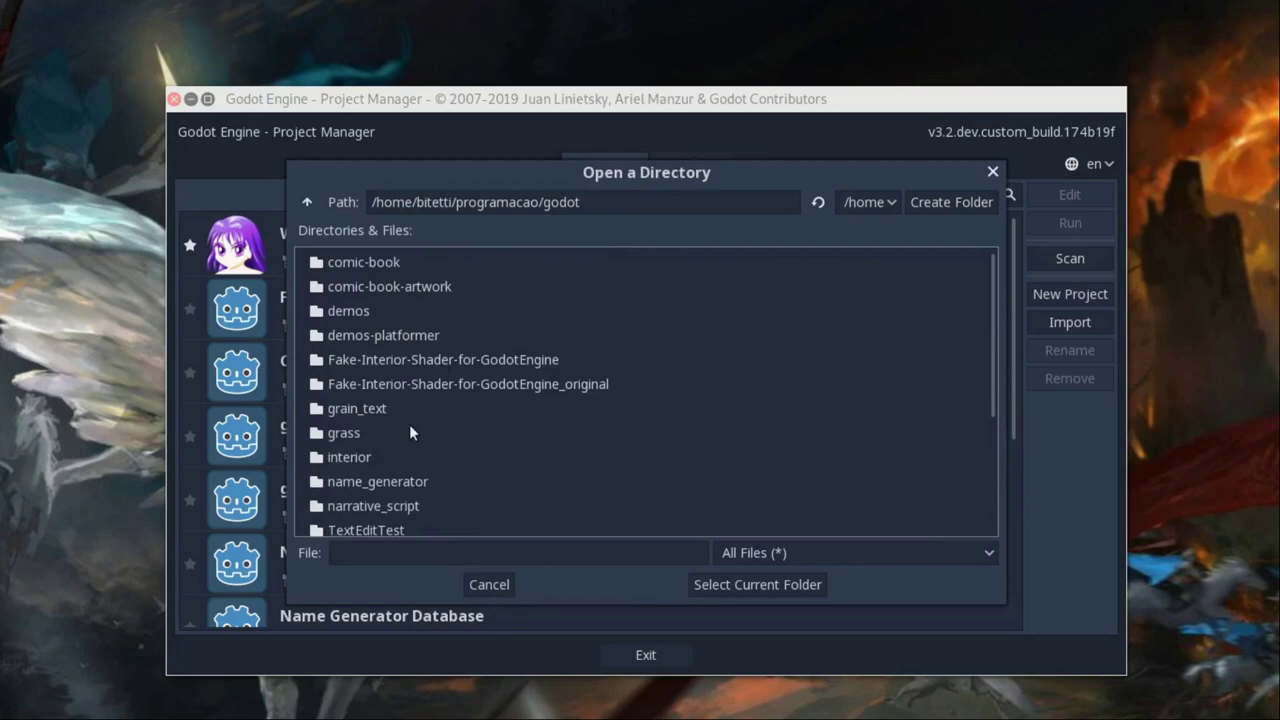
{"action": "double_click", "coordinate": [377, 481]}
{"action": "left_click", "coordinate": [951, 202]}
{"action": "type", "text": "test2"}
{"action": "key", "text": "Return"}
{"action": "left_click", "coordinate": [757, 584]}
{"action": "type", "text": "Teste name generator"}
{"action": "left_click", "coordinate": [730, 545]}
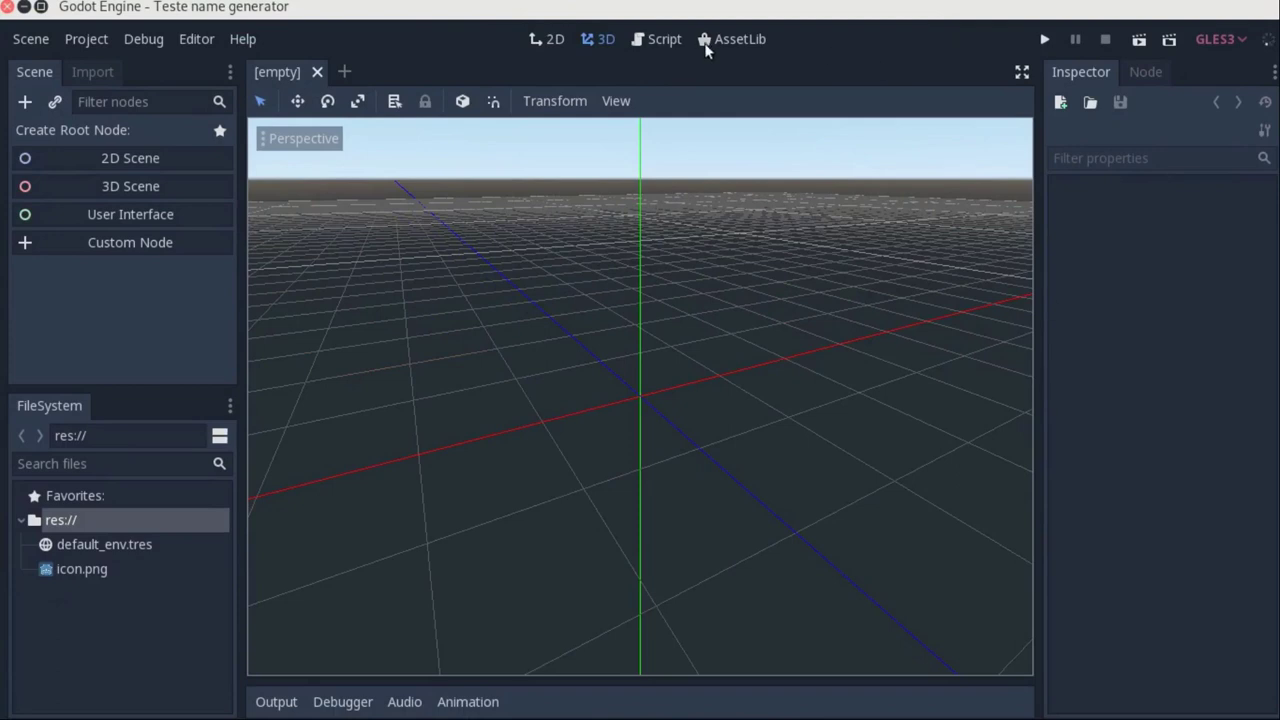
Search the AssetLib for the Procedural Name Generator plugin.
{"action": "left_click", "coordinate": [742, 42]}
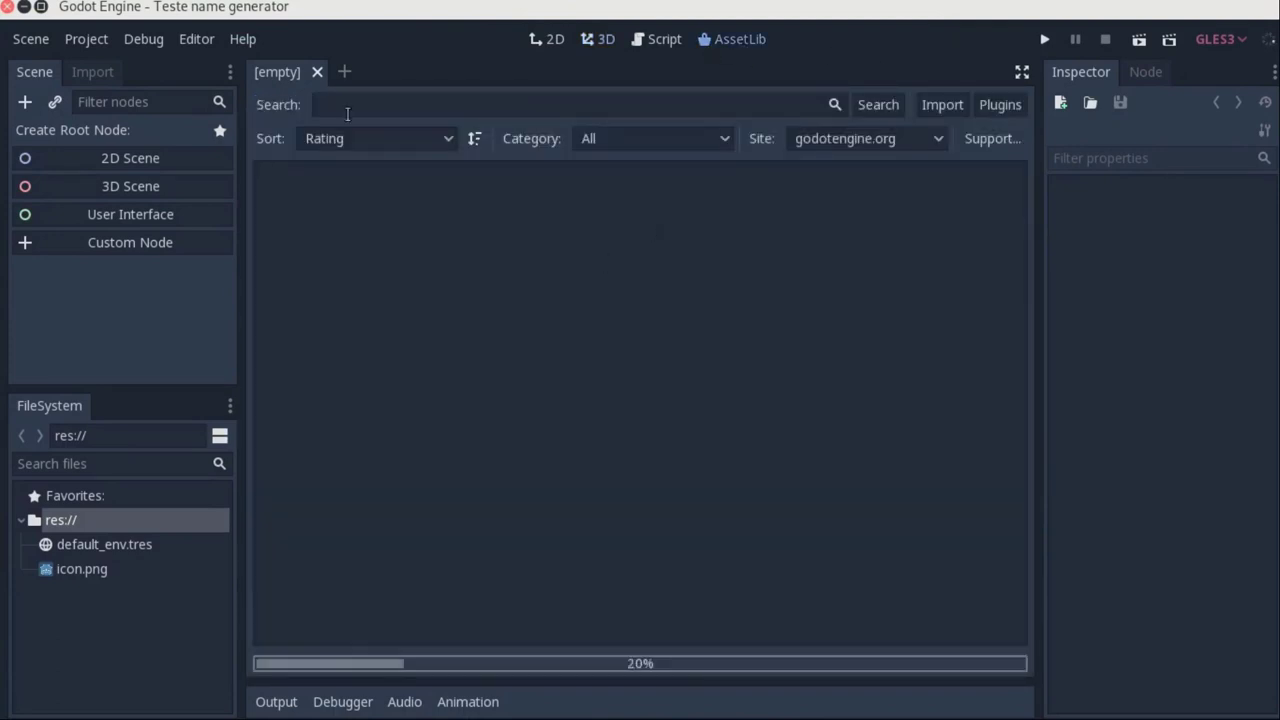
{"action": "left_click", "coordinate": [383, 111]}
{"action": "type", "text": "Procedural Name Generator"}
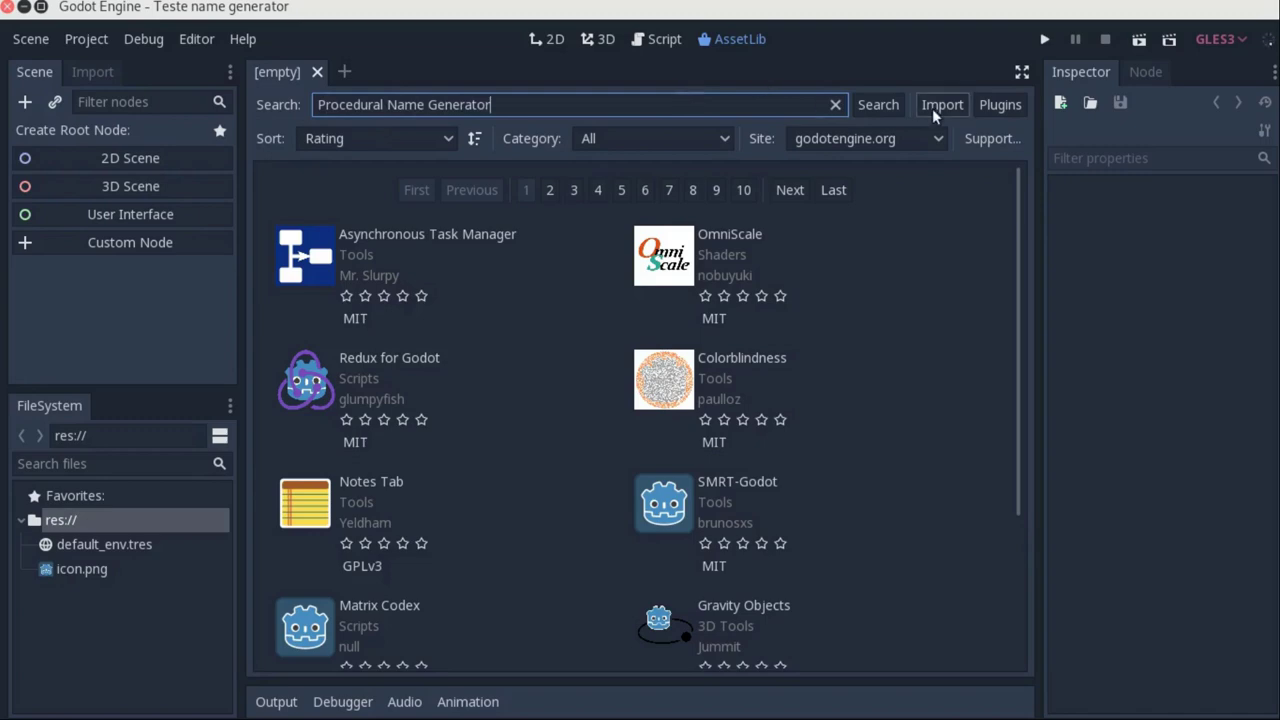
{"action": "left_click", "coordinate": [880, 104]}
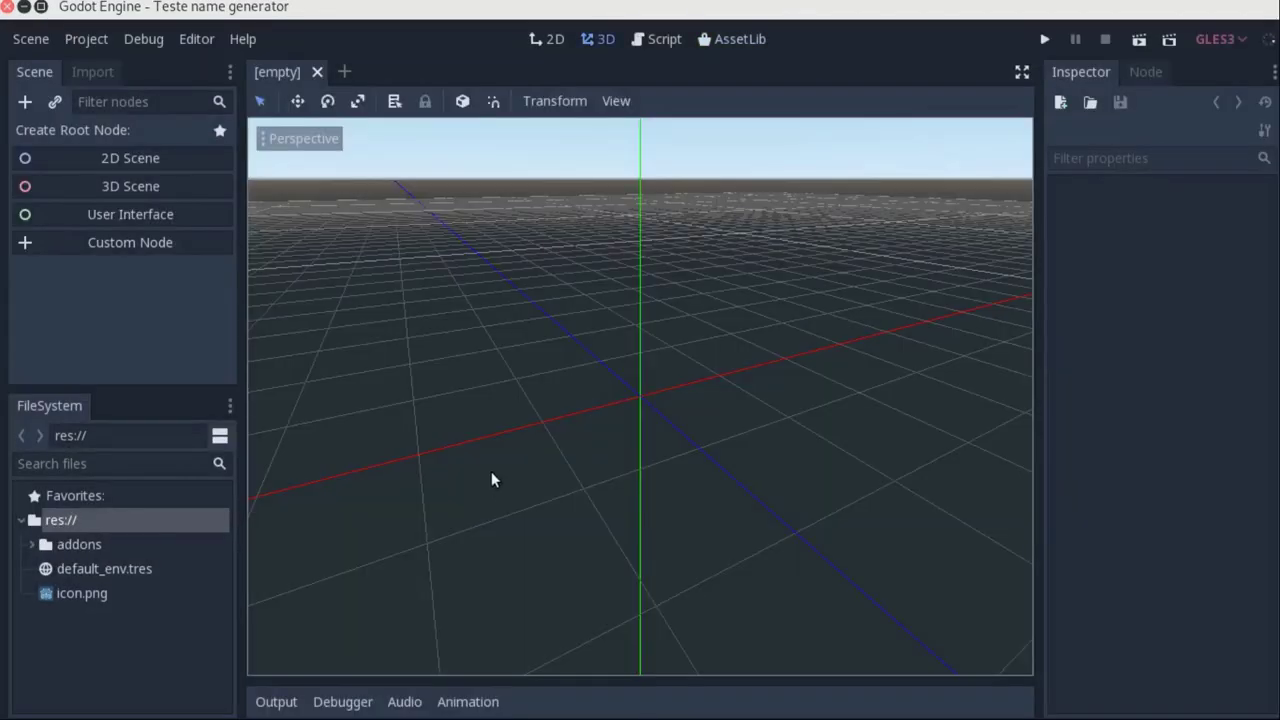
Set the Procedural Name Generator plugin to Active and confirm its name_generator autoload singleton.
{"action": "left_click", "coordinate": [99, 48]}
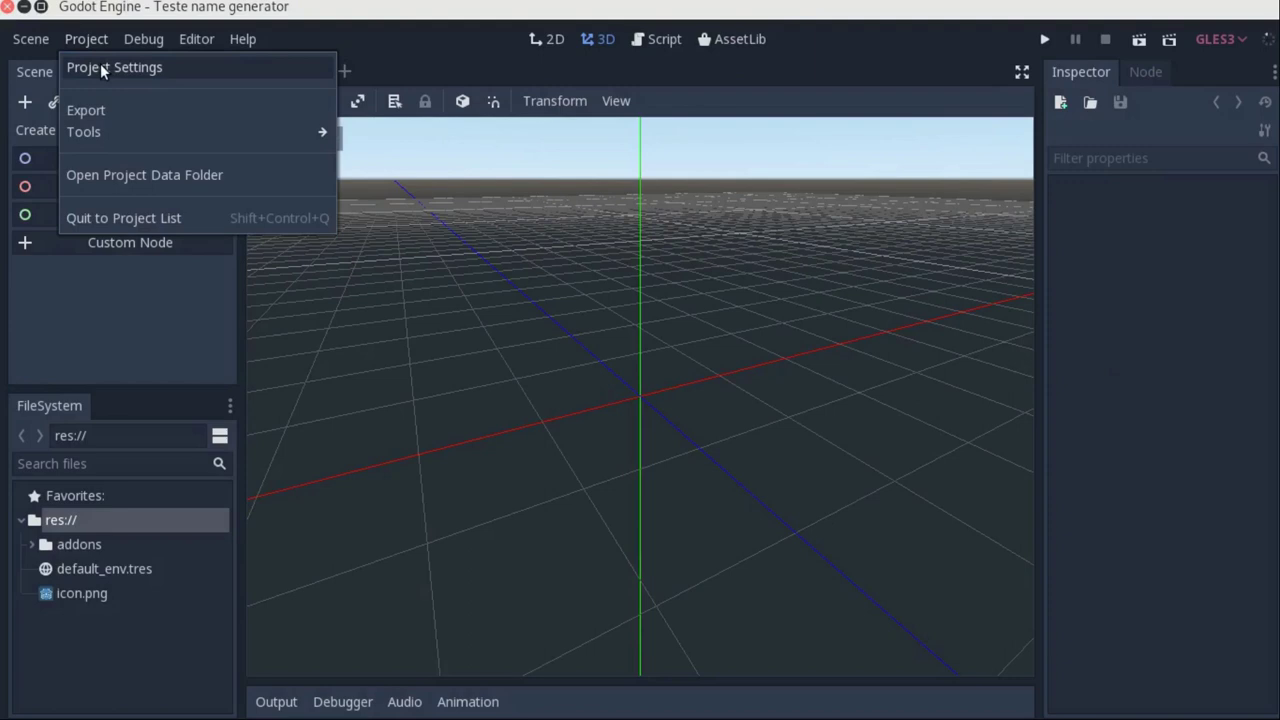
{"action": "left_click", "coordinate": [101, 68]}
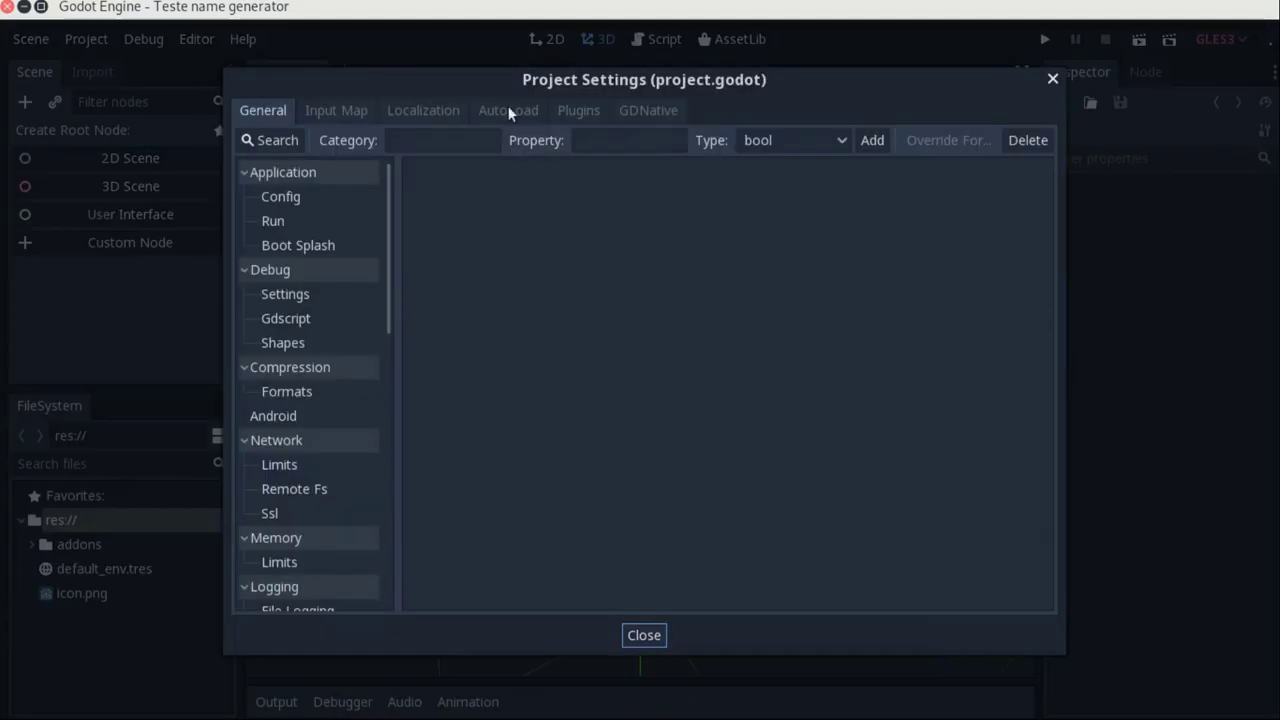
{"action": "left_click", "coordinate": [582, 112]}
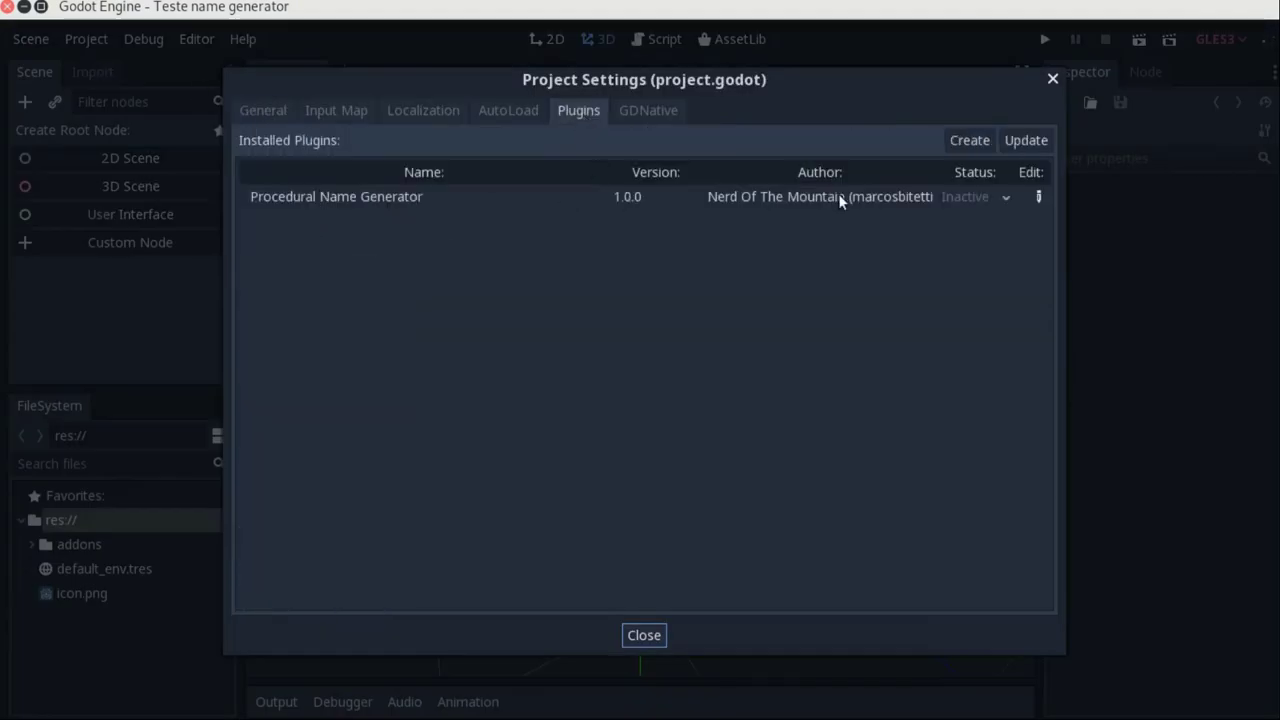
{"action": "left_click", "coordinate": [1000, 197]}
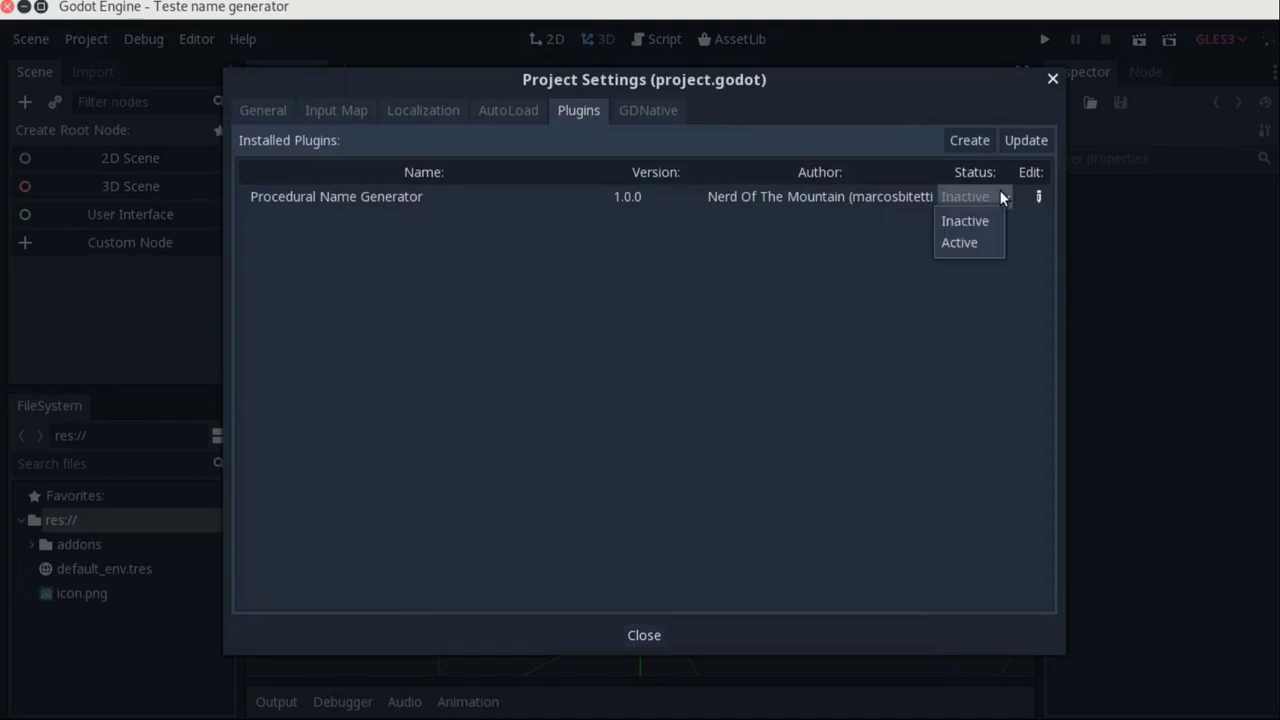
{"action": "left_click", "coordinate": [965, 244]}
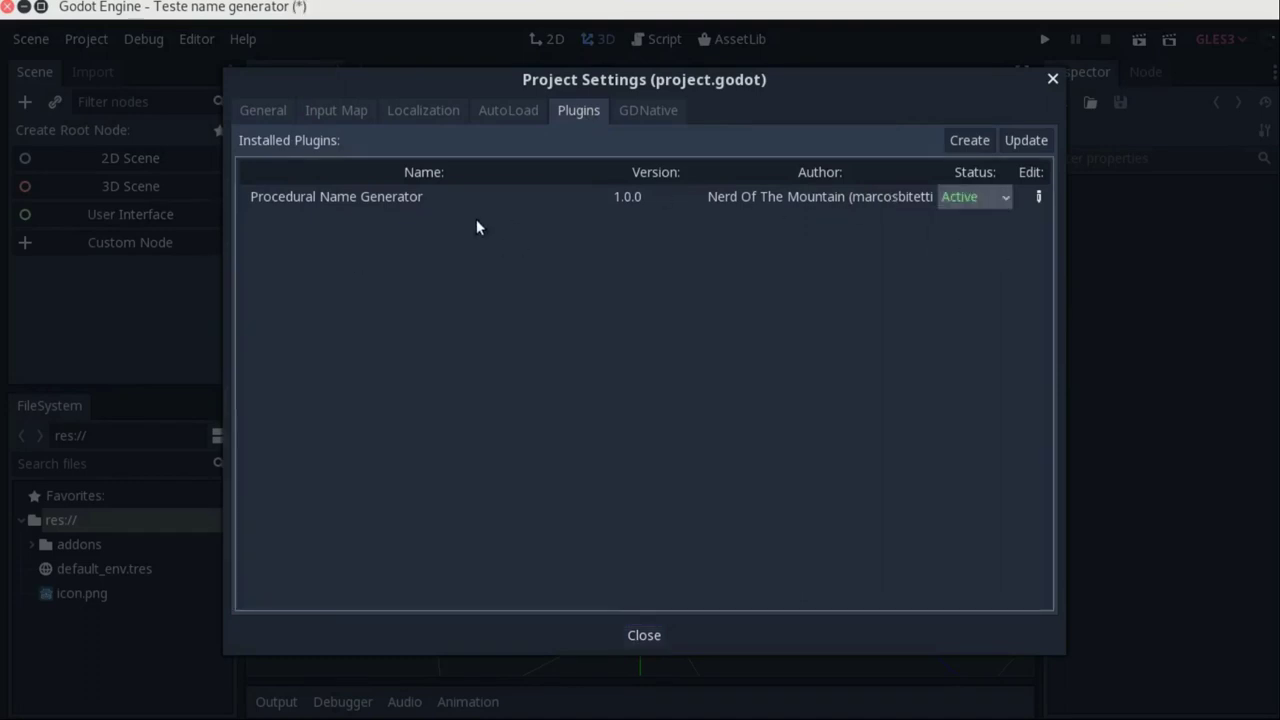
{"action": "left_click", "coordinate": [504, 112]}
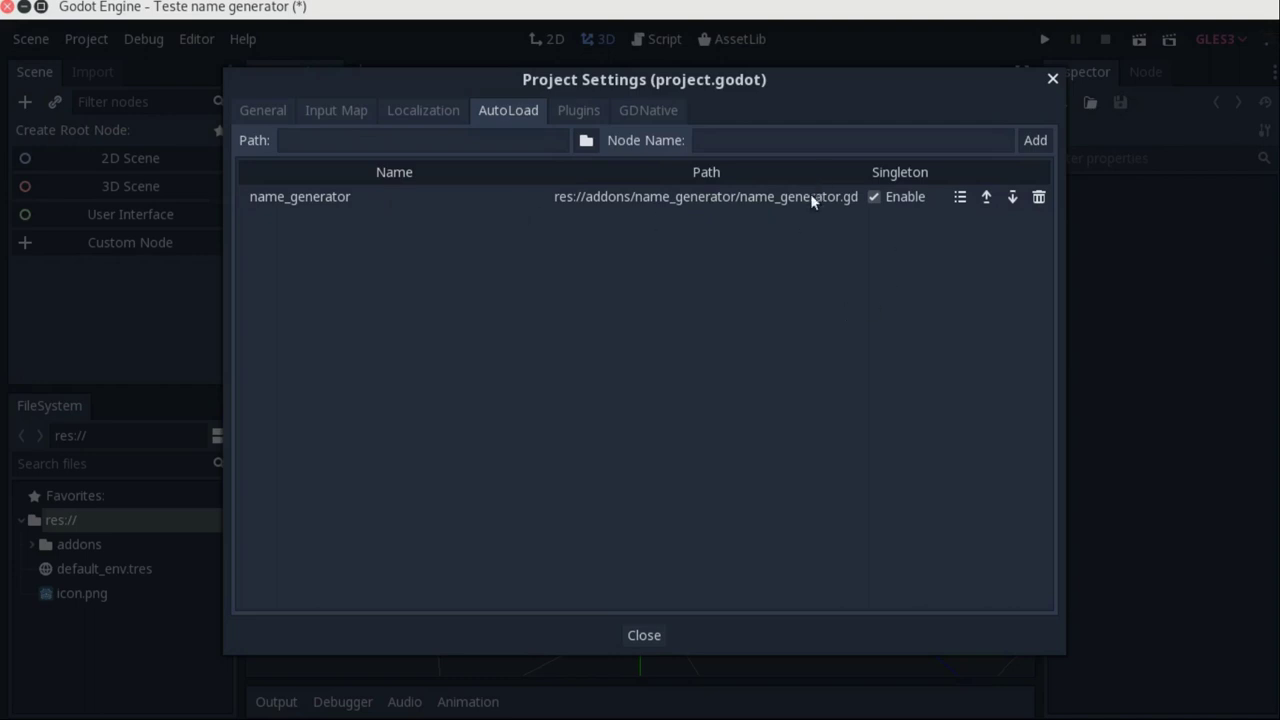
{"action": "left_click", "coordinate": [656, 637]}
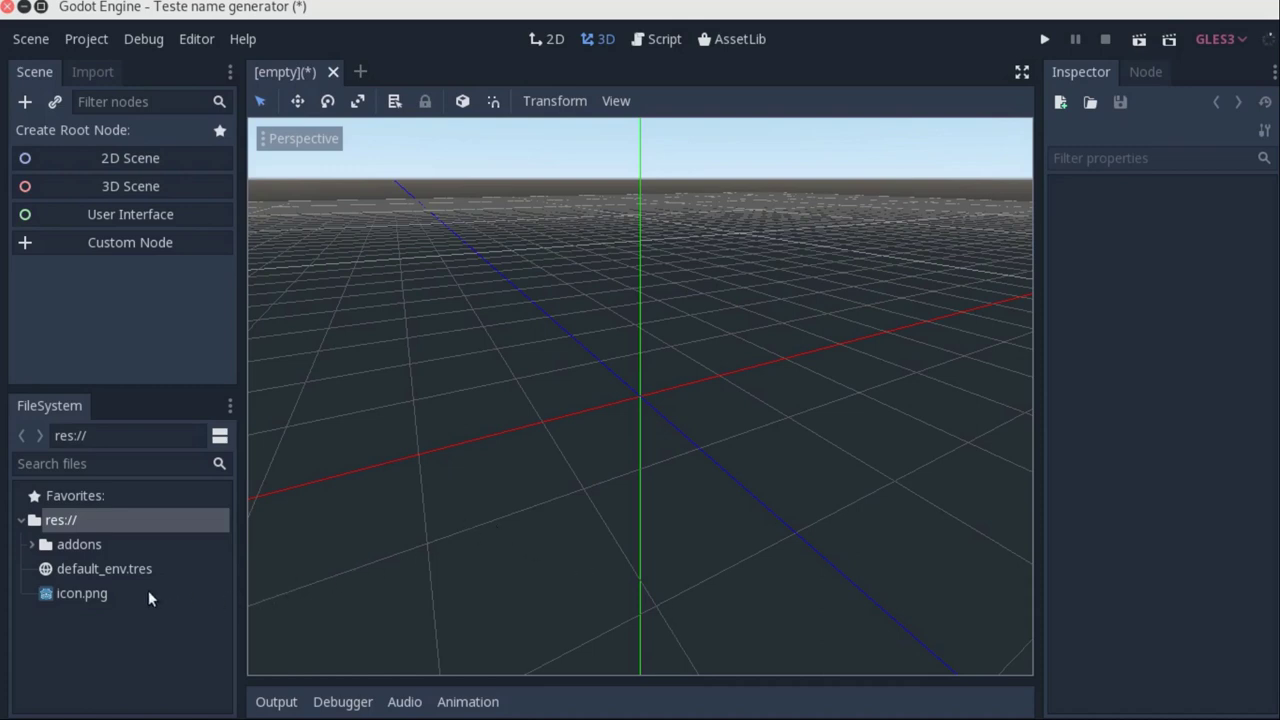
Expand addons and name_generator in the FileSystem dock to list the addon's files.
{"action": "left_click", "coordinate": [32, 544]}
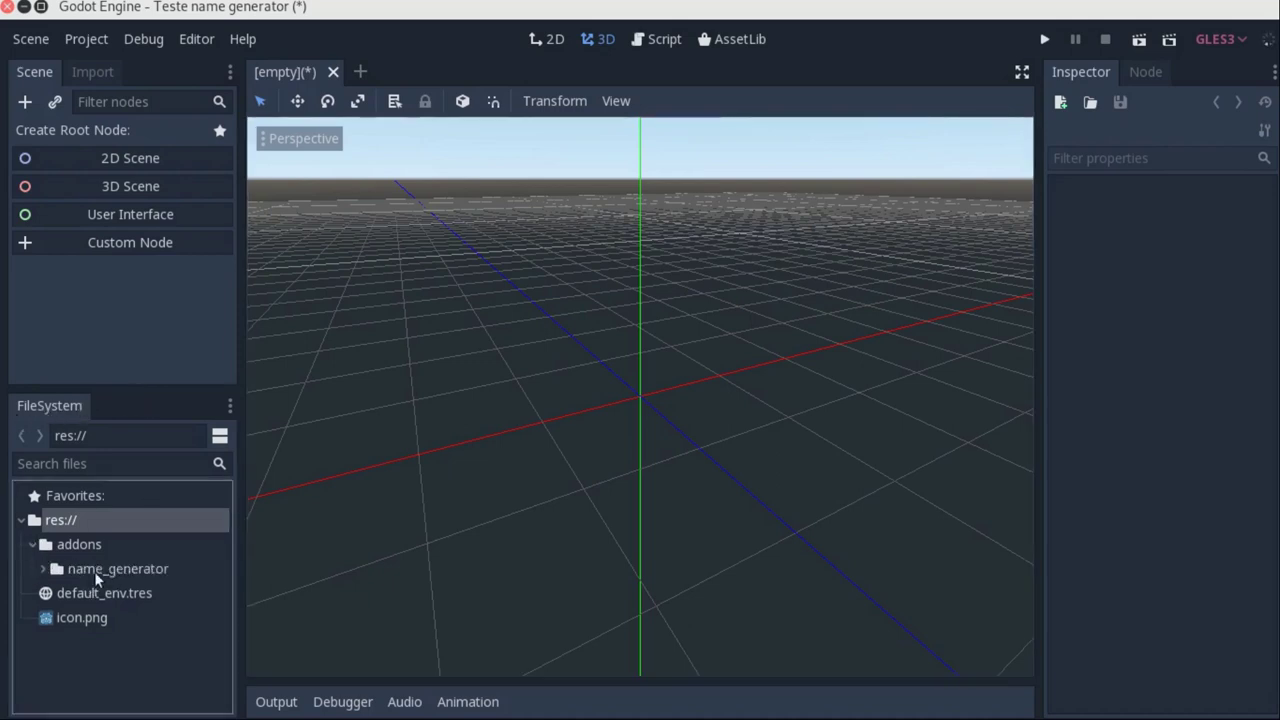
{"action": "left_click", "coordinate": [43, 566]}
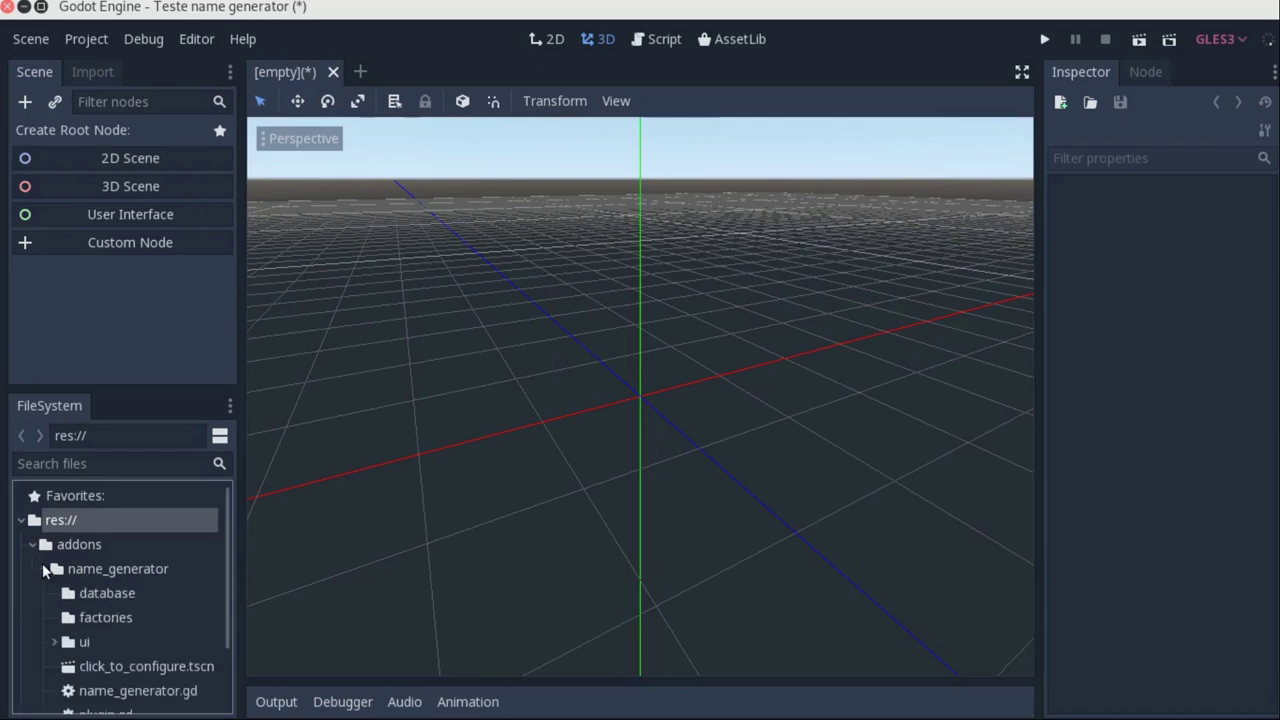
{"action": "scroll", "coordinate": [169, 625], "scroll_direction": "down", "scroll_amount": 1}
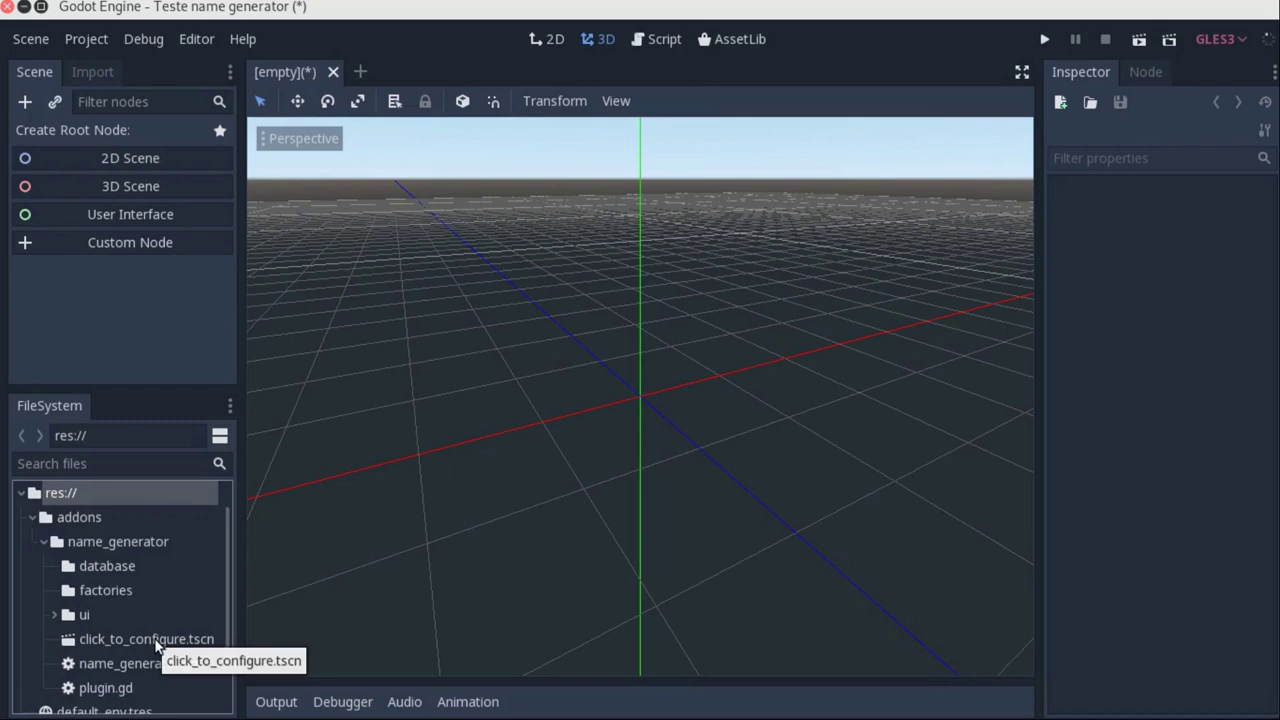
Open click_to_configure.tscn and move the Procedural Name Generator window into place.
{"action": "double_click", "coordinate": [155, 641]}
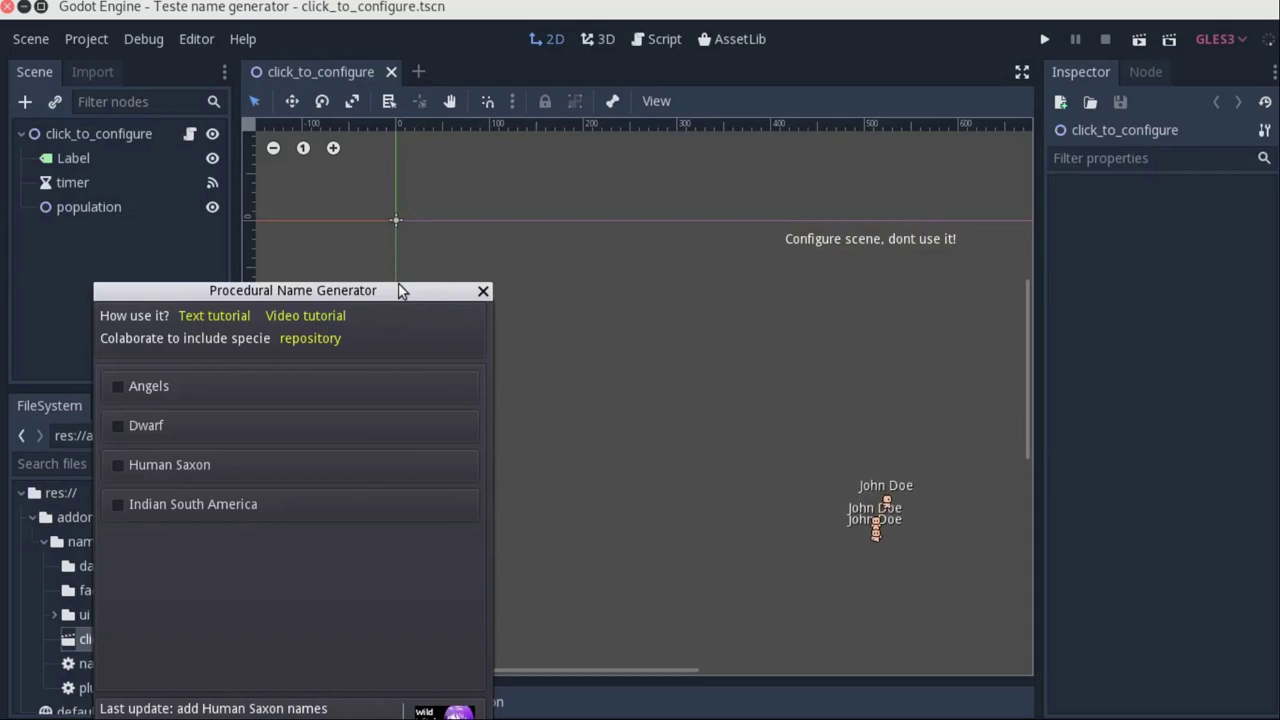
{"action": "left_click_drag", "start_coordinate": [397, 289], "coordinate": [477, 203]}
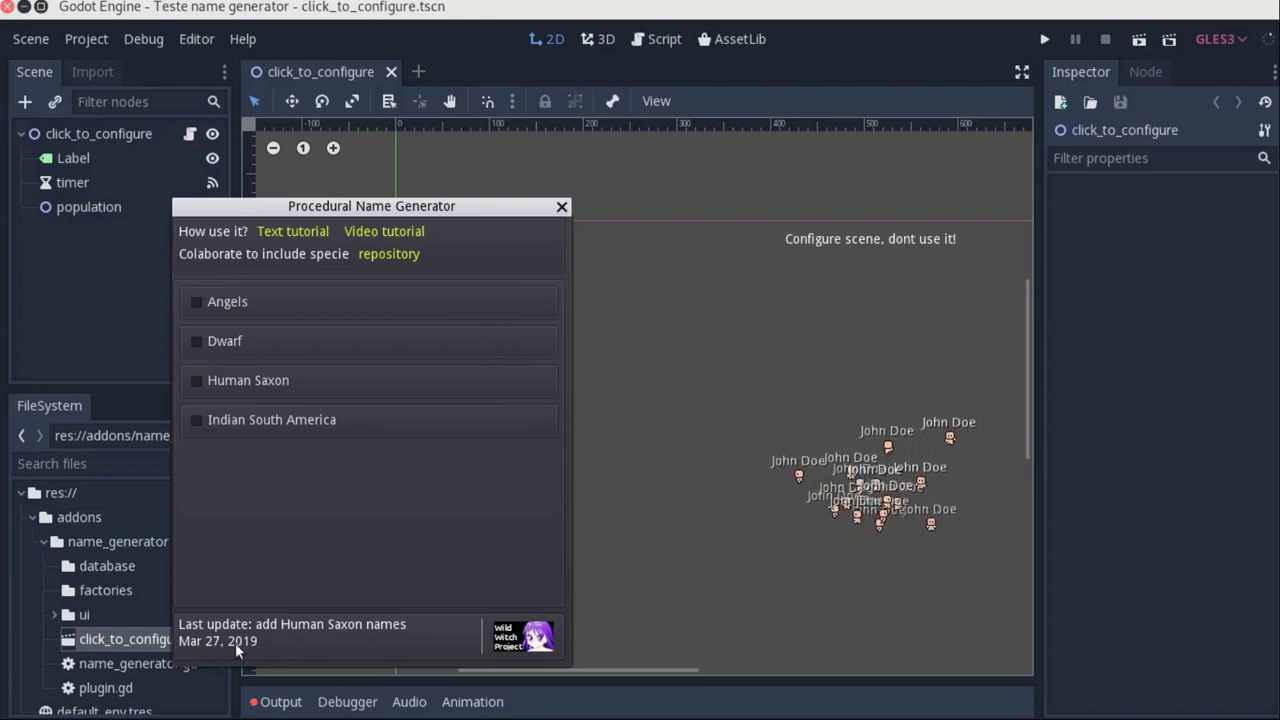
{"action": "left_click_drag", "start_coordinate": [428, 205], "coordinate": [408, 176]}
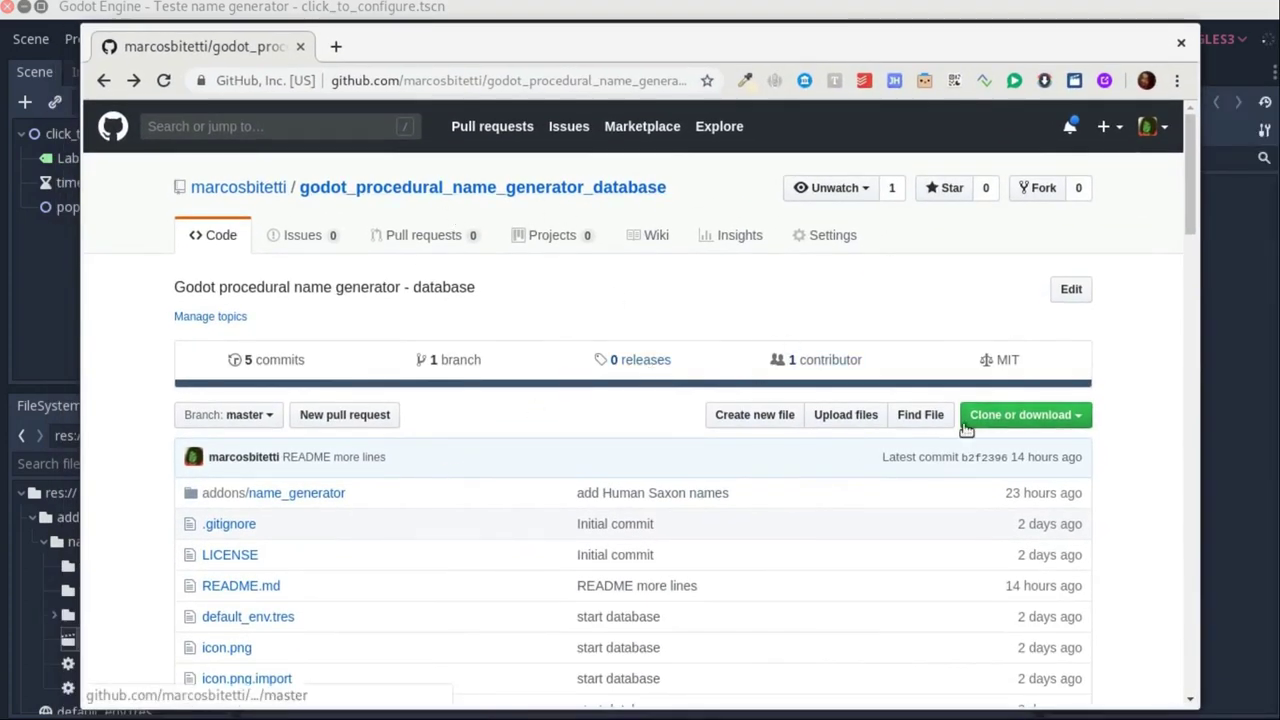
Scroll down through the database README on contributing JSON name files.
{"action": "scroll", "coordinate": [497, 489], "scroll_direction": "down", "scroll_amount": 3}
{"action": "scroll", "coordinate": [269, 329], "scroll_direction": "down", "scroll_amount": 2}
{"action": "scroll", "coordinate": [266, 387], "scroll_direction": "down", "scroll_amount": 2}
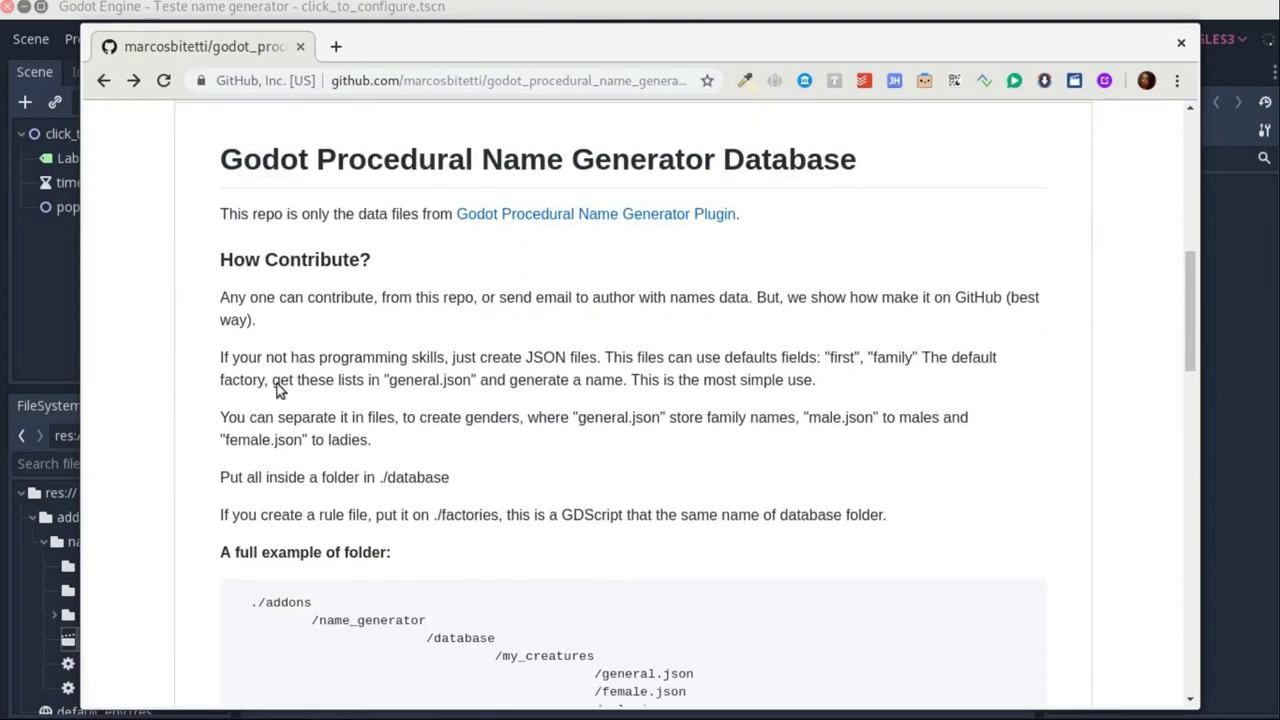
{"action": "scroll", "coordinate": [389, 336], "scroll_direction": "down", "scroll_amount": 1}
{"action": "scroll", "coordinate": [420, 360], "scroll_direction": "down", "scroll_amount": 2}
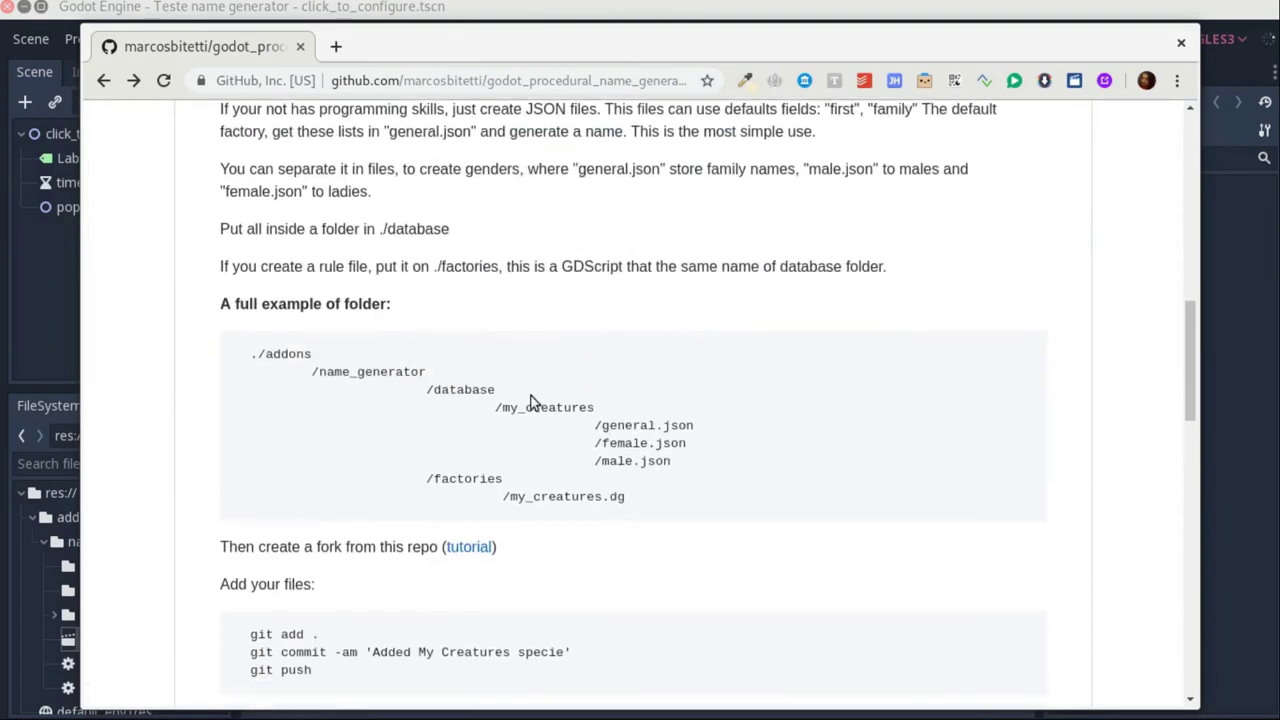
{"action": "scroll", "coordinate": [529, 407], "scroll_direction": "down", "scroll_amount": 2}
{"action": "scroll", "coordinate": [614, 407], "scroll_direction": "down", "scroll_amount": 1}
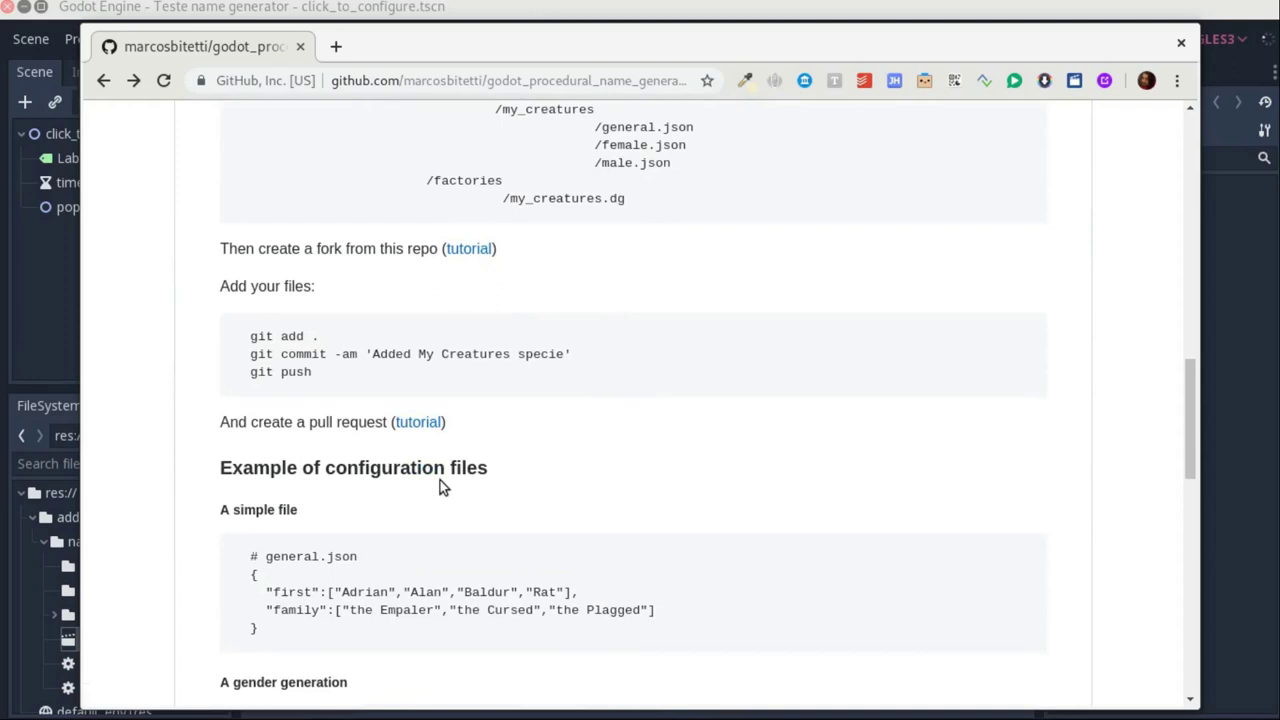
{"action": "scroll", "coordinate": [436, 483], "scroll_direction": "down", "scroll_amount": 1}
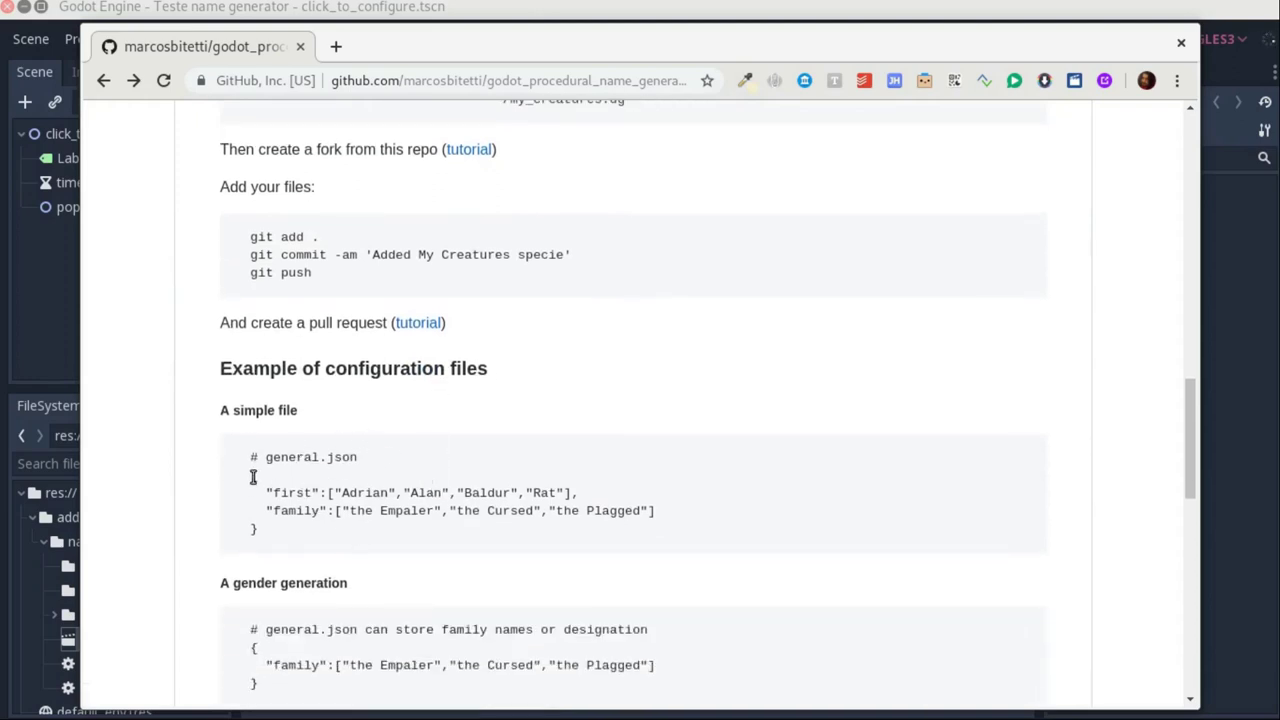
Select the general.json example code, then scroll on and back up the README.
{"action": "left_click_drag", "start_coordinate": [253, 477], "coordinate": [276, 527]}
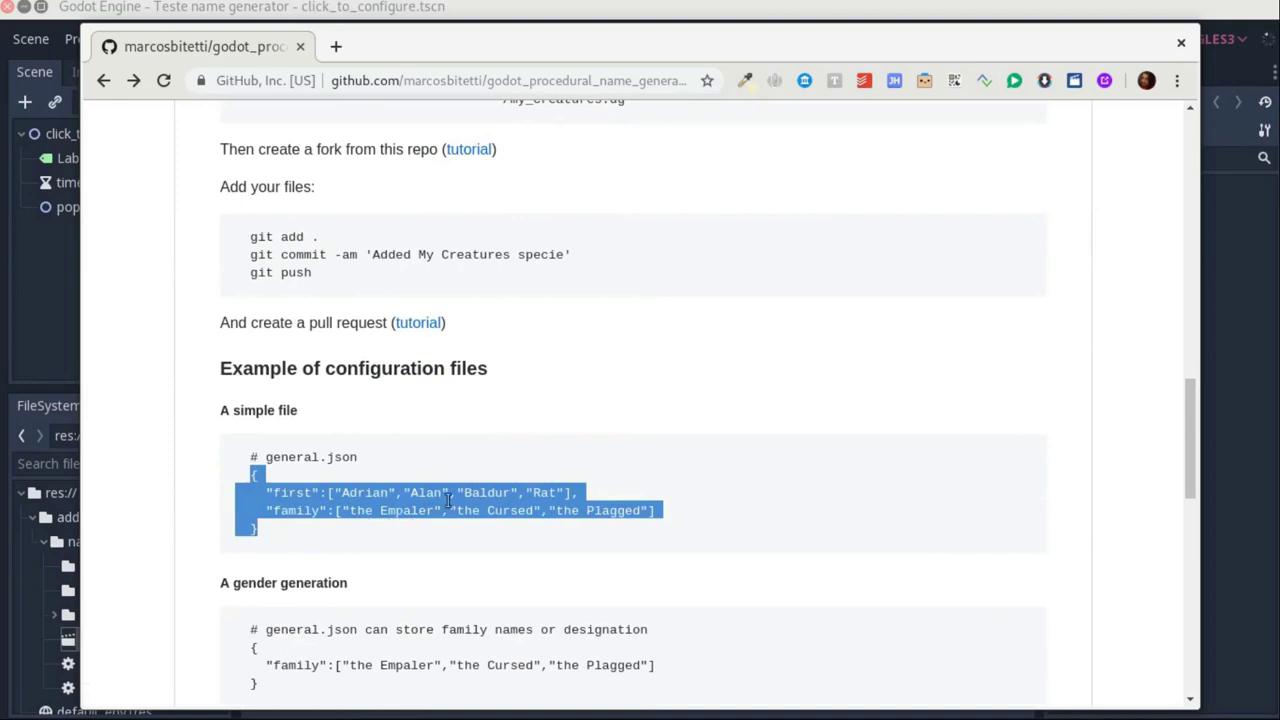
{"action": "scroll", "coordinate": [343, 539], "scroll_direction": "down", "scroll_amount": 1}
{"action": "left_click", "coordinate": [395, 420]}
{"action": "scroll", "coordinate": [265, 511], "scroll_direction": "down", "scroll_amount": 2}
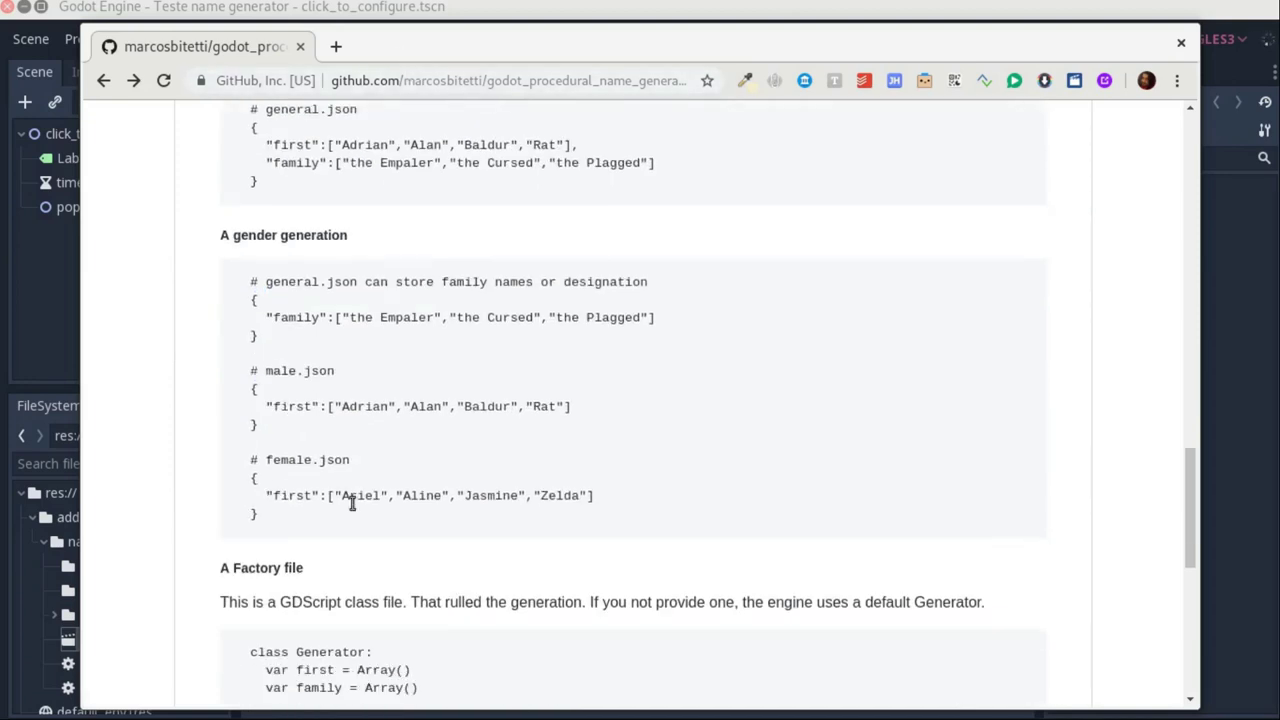
{"action": "scroll", "coordinate": [349, 500], "scroll_direction": "down", "scroll_amount": 3}
{"action": "scroll", "coordinate": [420, 392], "scroll_direction": "down", "scroll_amount": 3}
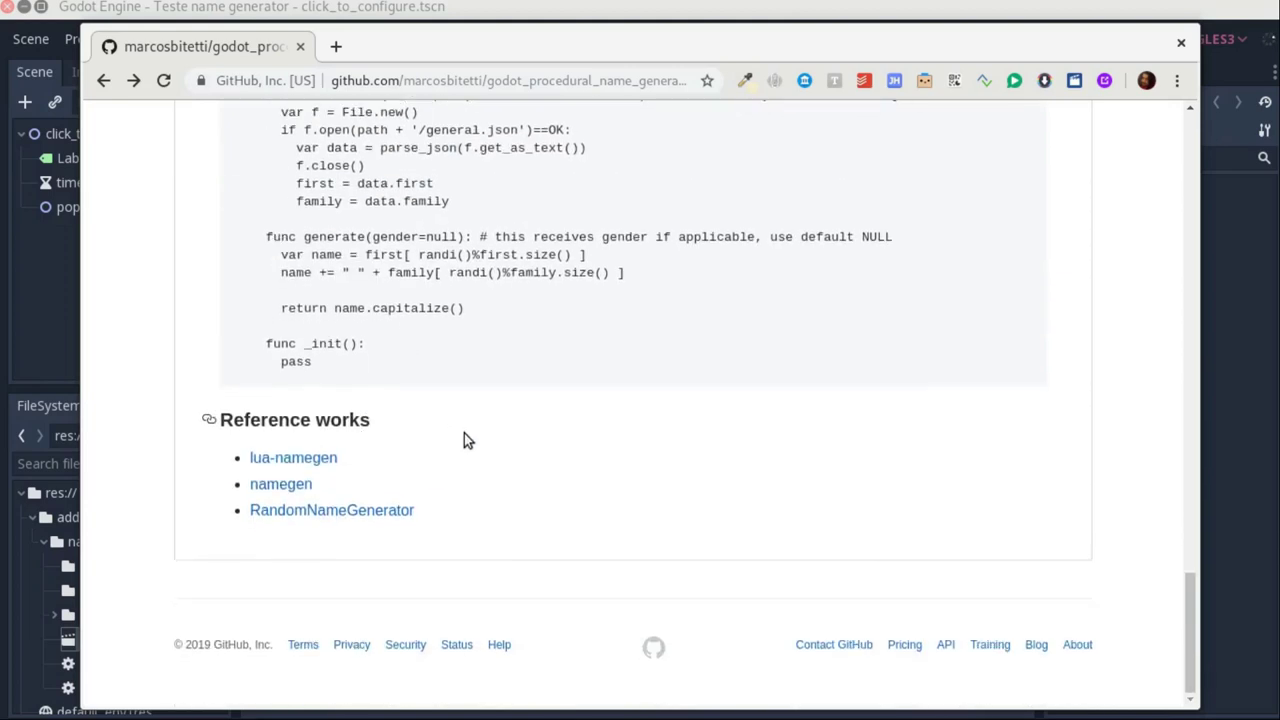
{"action": "scroll", "coordinate": [466, 437], "scroll_direction": "up", "scroll_amount": 2}
{"action": "scroll", "coordinate": [580, 329], "scroll_direction": "up", "scroll_amount": 2}
{"action": "scroll", "coordinate": [581, 110], "scroll_direction": "up", "scroll_amount": 5}
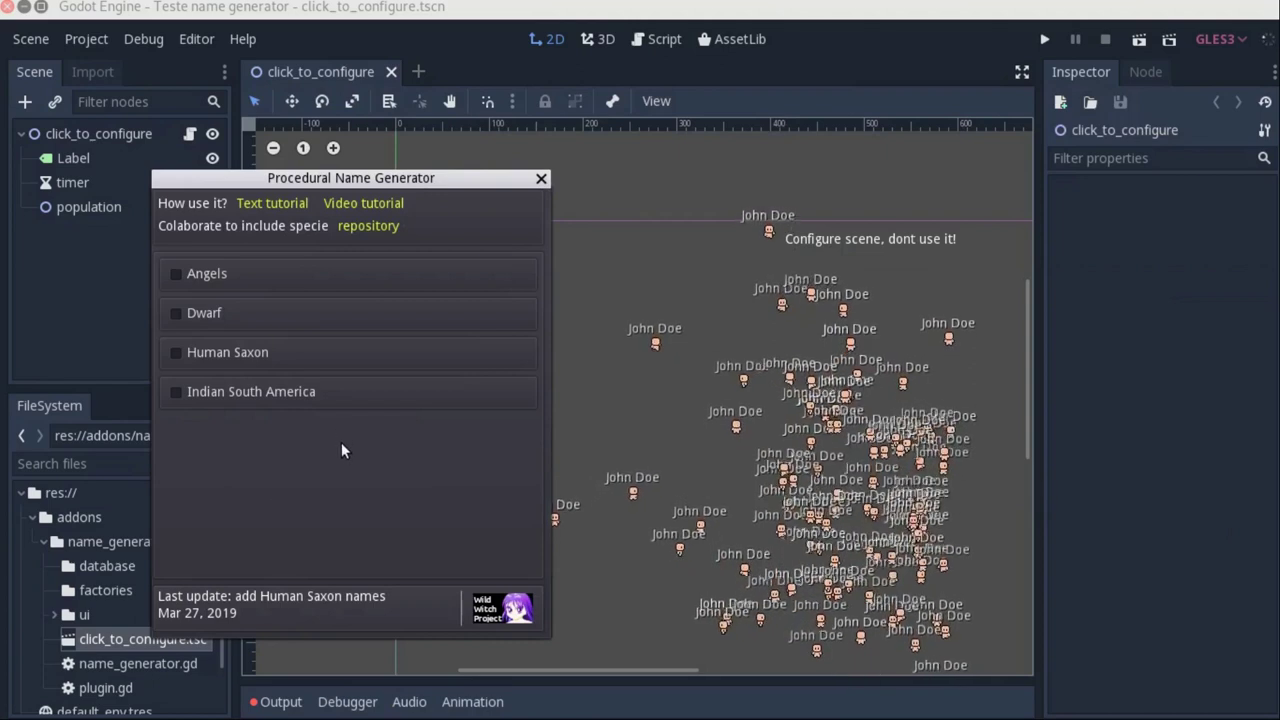
Tick Dwarf and Angels, previewing sample names for each with Try.
{"action": "left_click", "coordinate": [300, 318]}
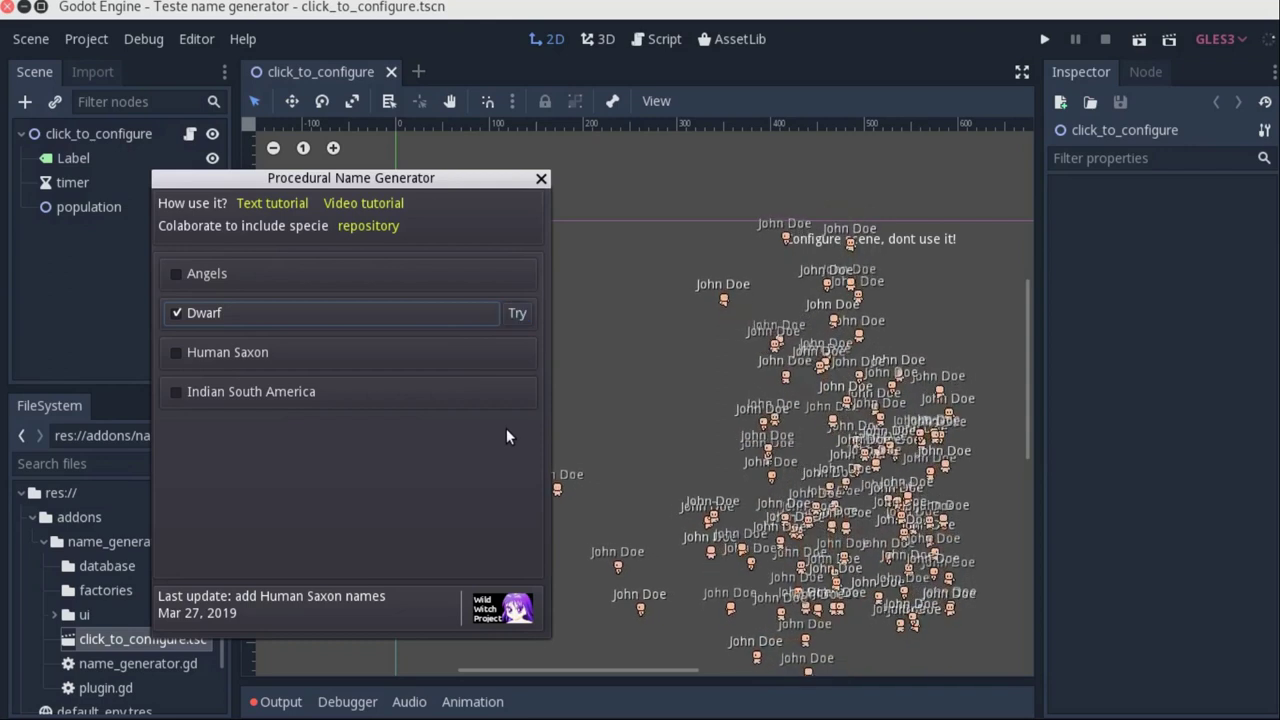
{"action": "left_click", "coordinate": [517, 314]}
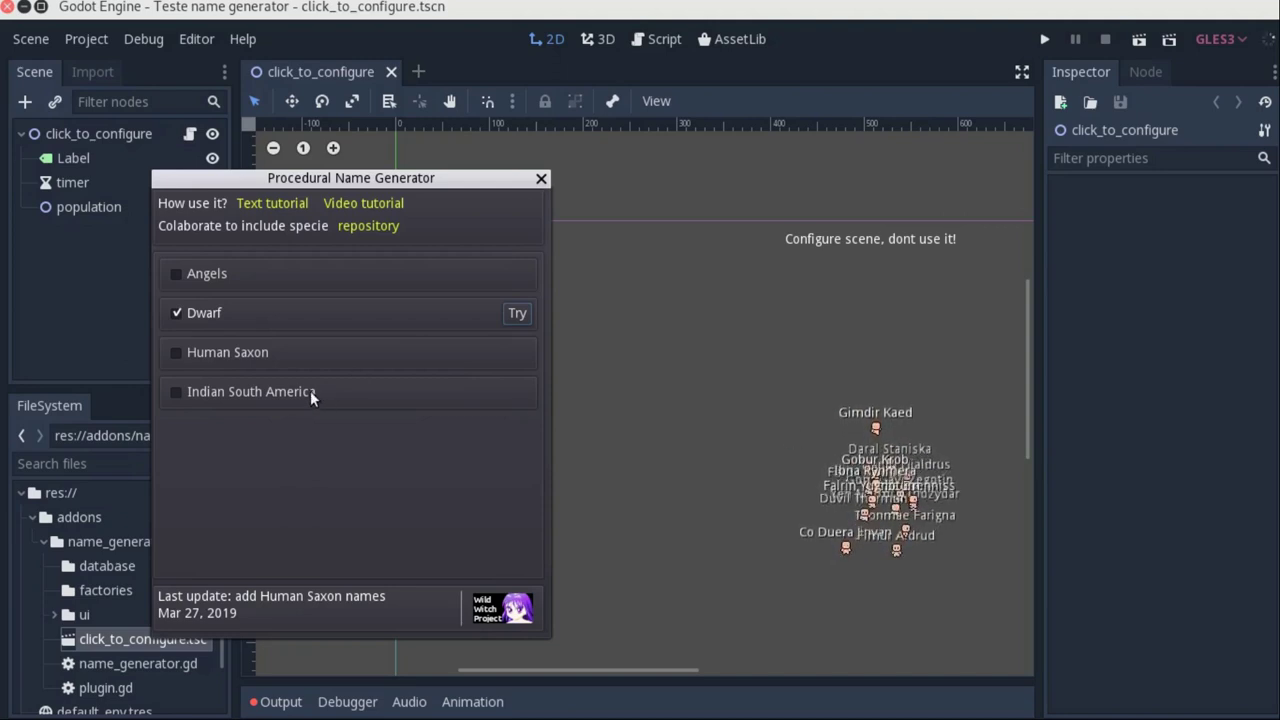
{"action": "left_click", "coordinate": [285, 272]}
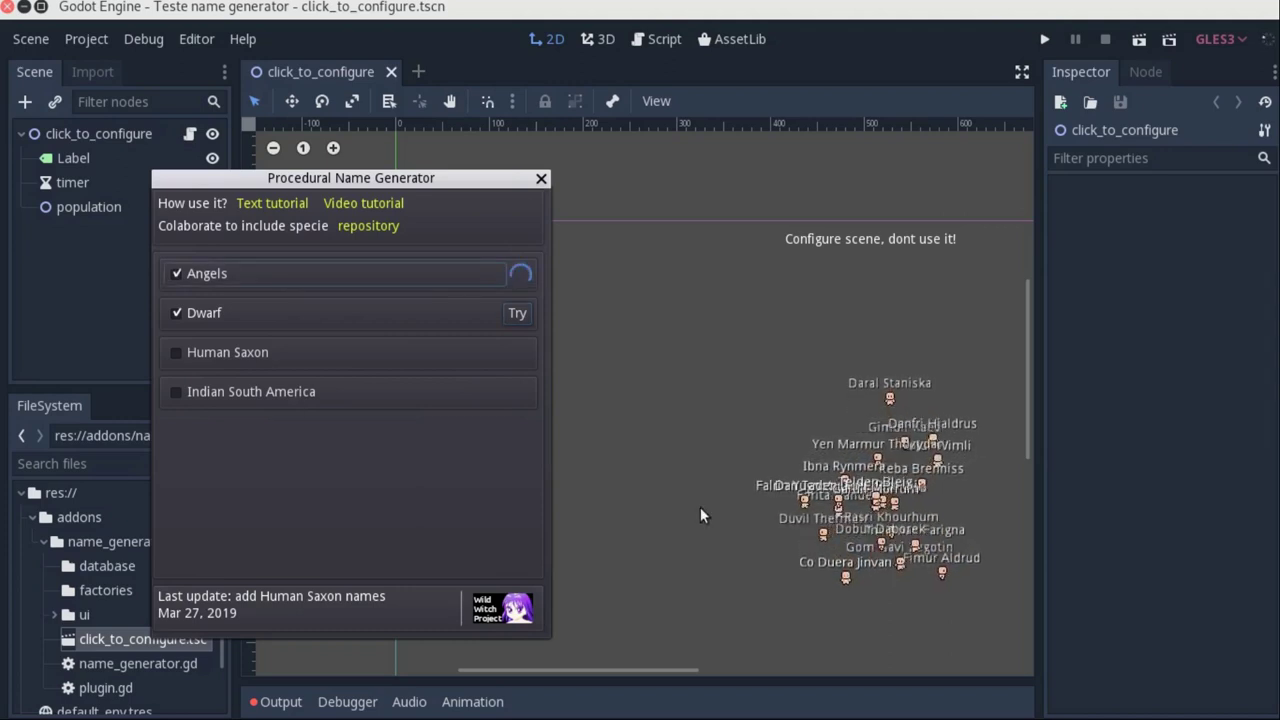
{"action": "left_click", "coordinate": [522, 274]}
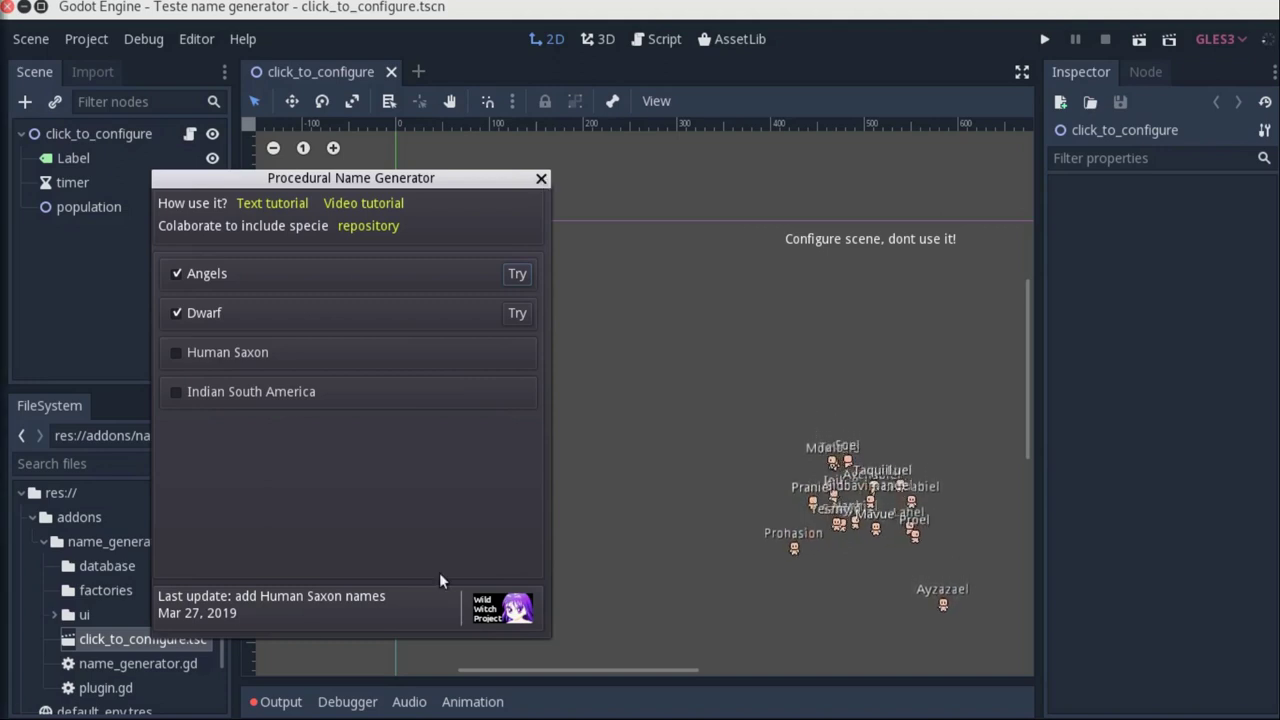
Close click_to_configure, create a Node2D root scene and add a Label child.
{"action": "left_click", "coordinate": [542, 179]}
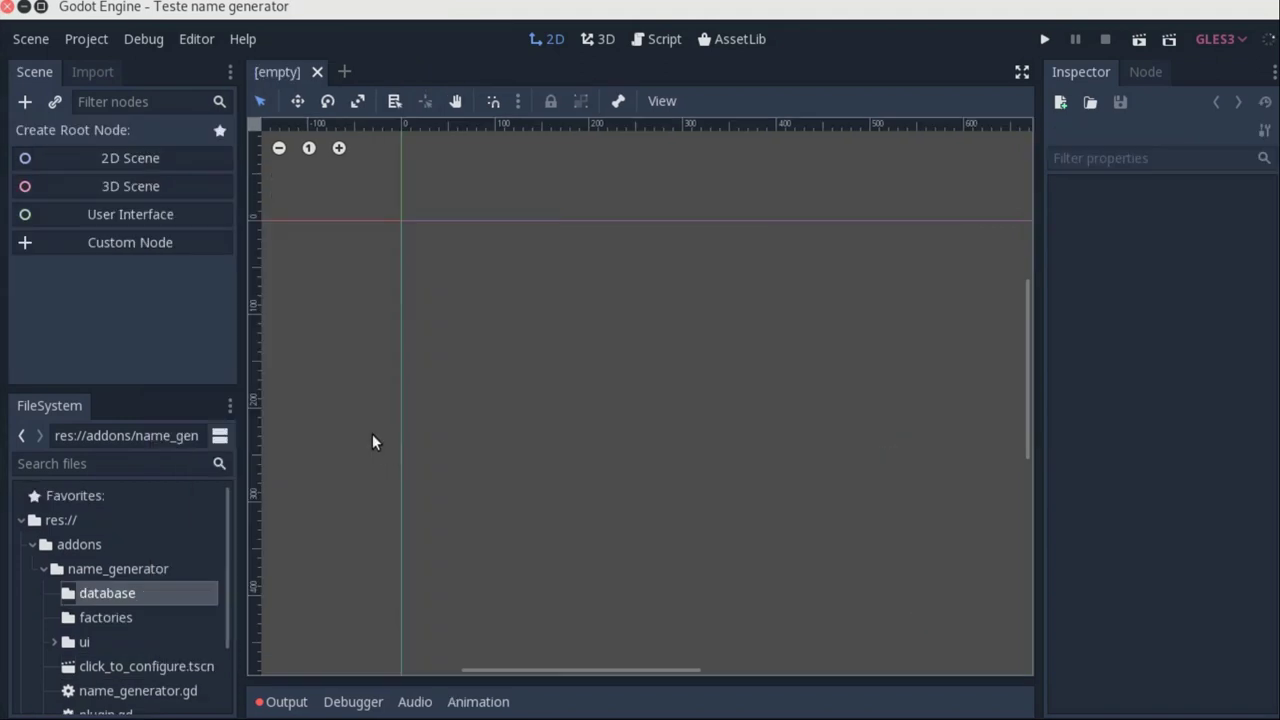
{"action": "left_click", "coordinate": [123, 157]}
{"action": "key", "text": "ctrl+a"}
{"action": "type", "text": "labe"}
{"action": "key", "text": "Return"}
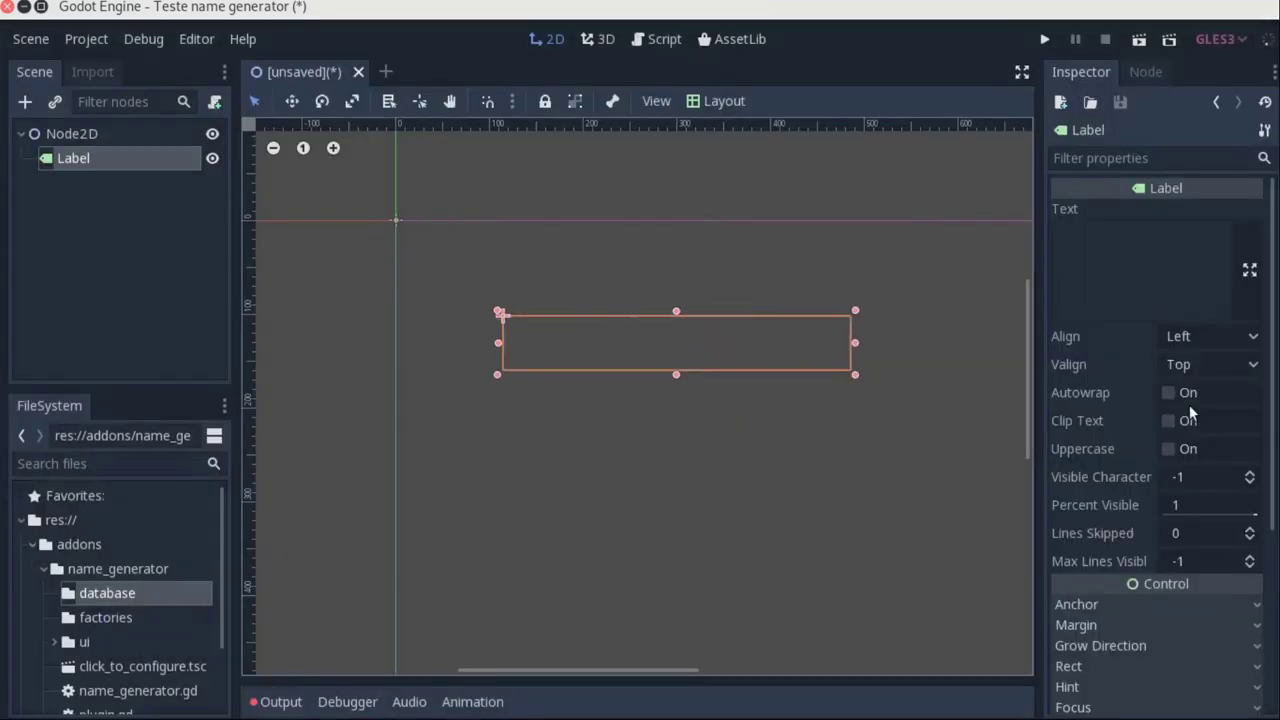
Set the Label's Align and Valign both to Center.
{"action": "left_click", "coordinate": [1210, 336]}
{"action": "left_click", "coordinate": [1195, 386]}
{"action": "left_click", "coordinate": [1210, 364]}
{"action": "left_click", "coordinate": [1195, 414]}
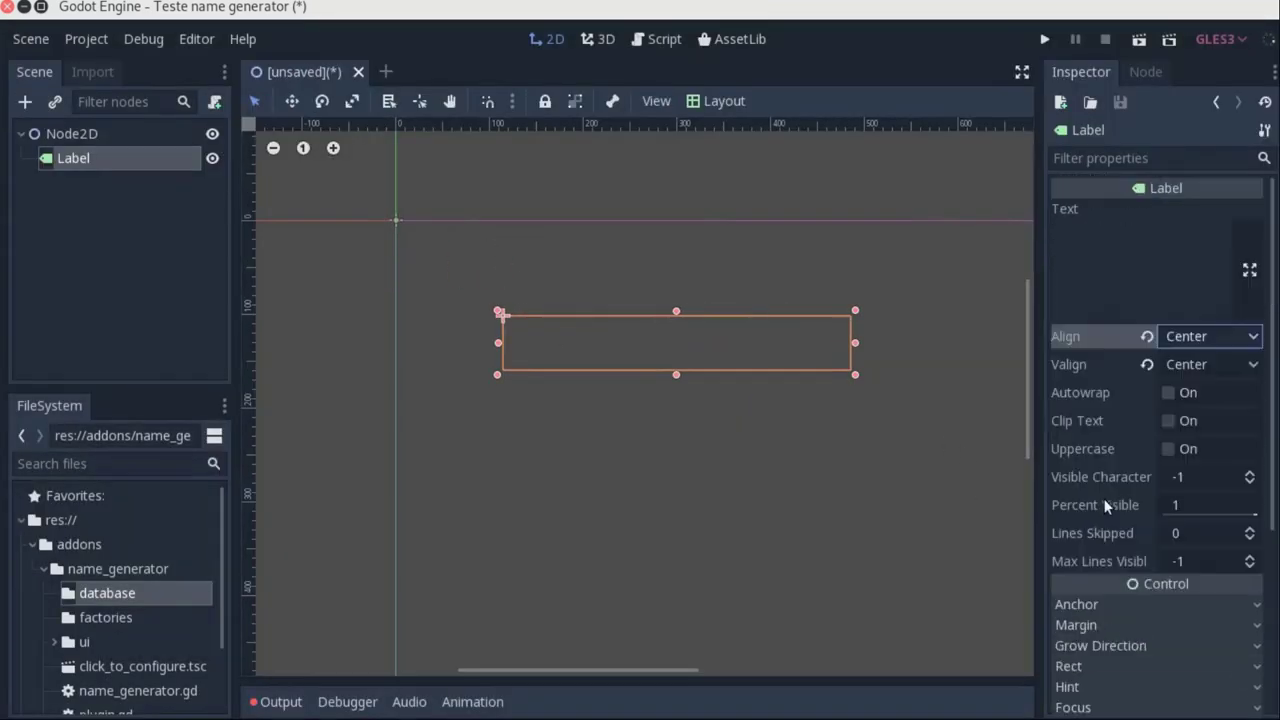
{"action": "scroll", "coordinate": [1106, 506], "scroll_direction": "down", "scroll_amount": 5}
{"action": "scroll", "coordinate": [1111, 602], "scroll_direction": "down", "scroll_amount": 1}
Save the scene as main.tscn and attach a script to the Node2D root.
{"action": "left_click", "coordinate": [185, 126]}
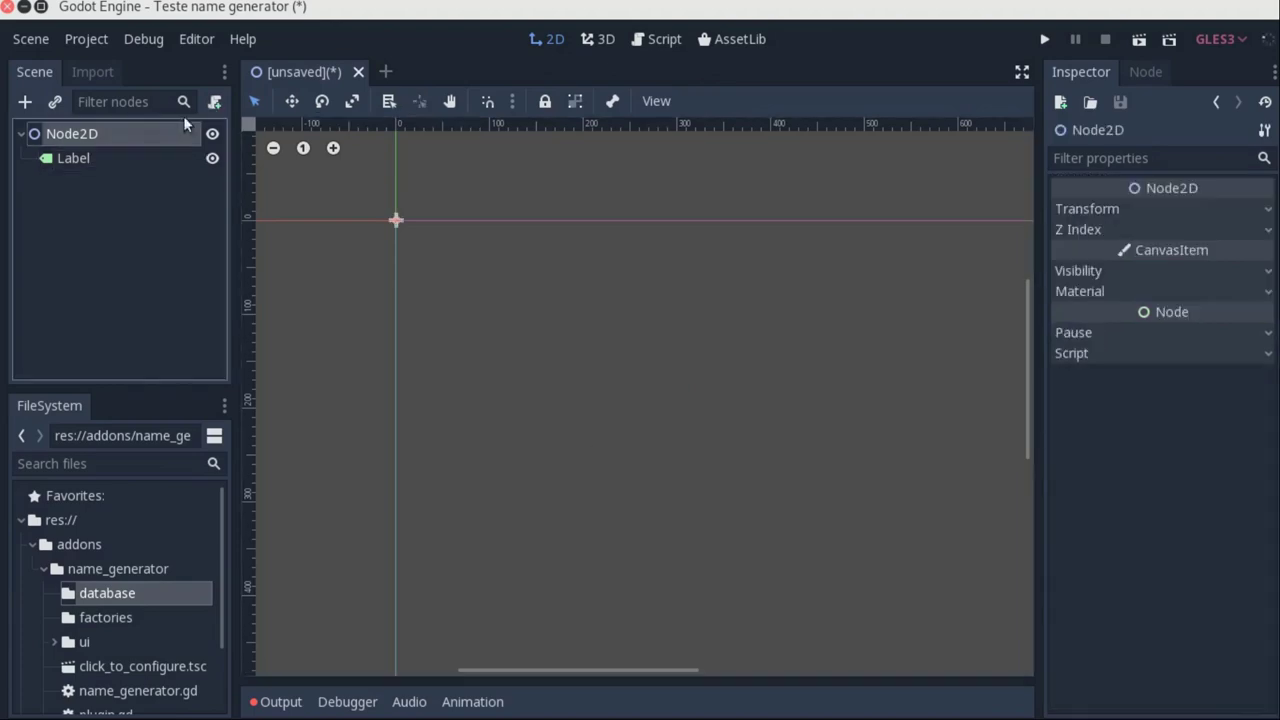
{"action": "key", "text": "ctrl+s"}
{"action": "type", "text": "main"}
{"action": "key", "text": "Return"}
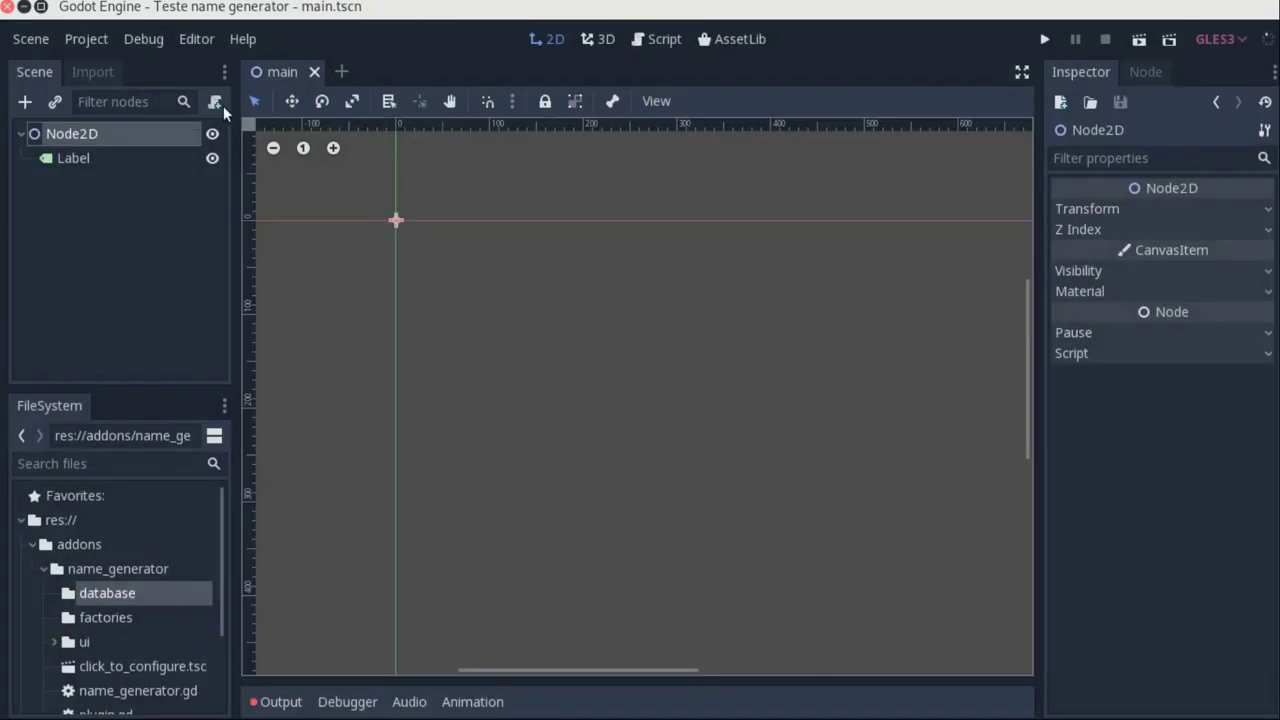
{"action": "left_click", "coordinate": [214, 104]}
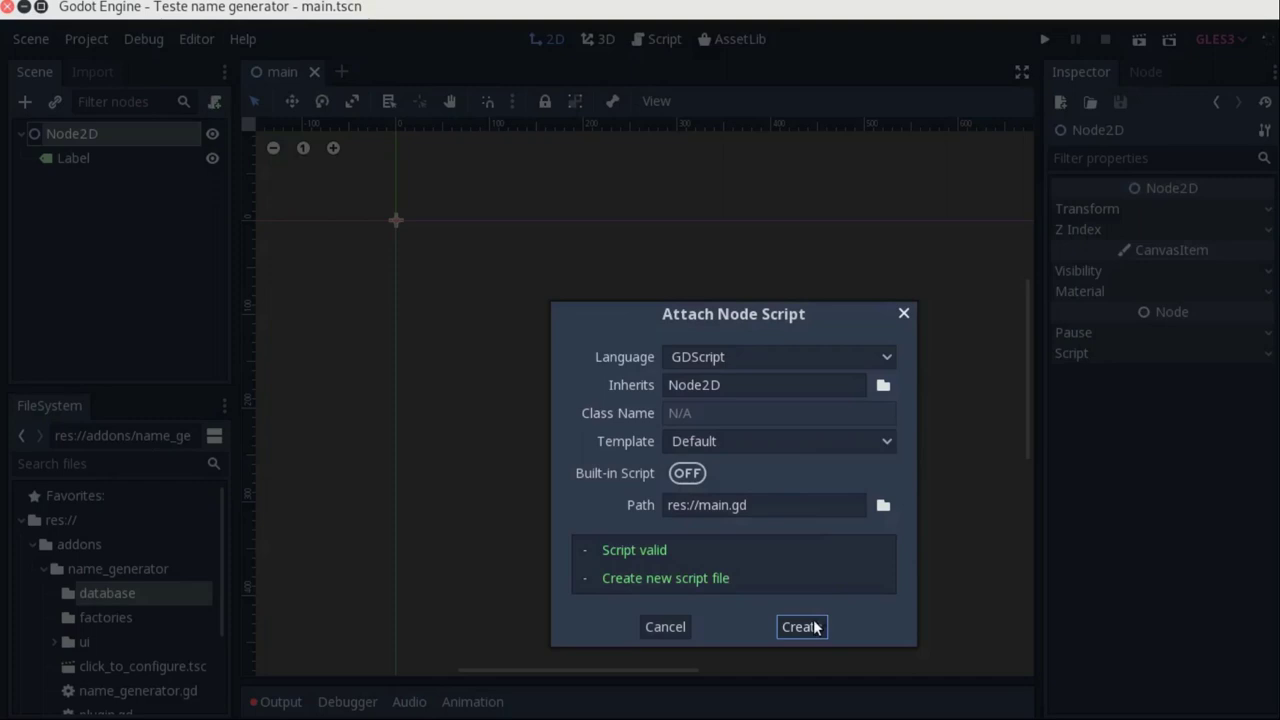
Create main.gd and delete the placeholder pass line in _ready.
{"action": "left_click", "coordinate": [811, 626]}
{"action": "left_click", "coordinate": [674, 372]}
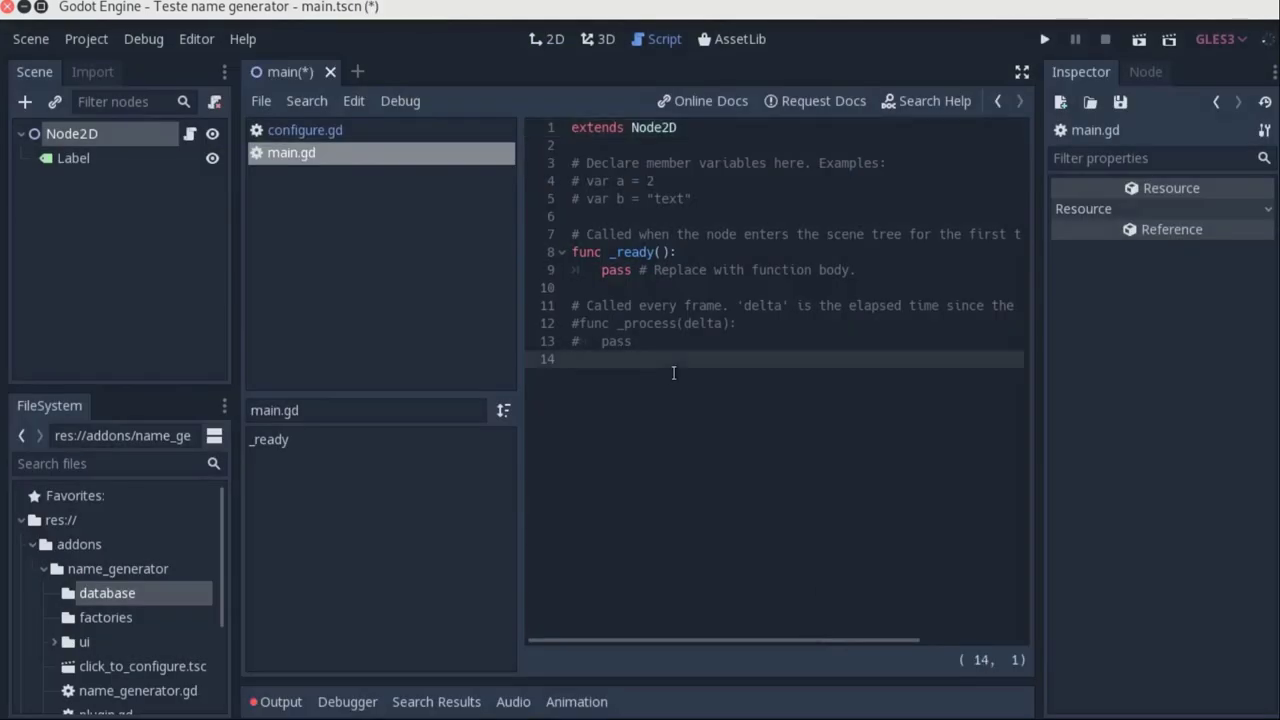
{"action": "key", "text": "Up"}
{"action": "key", "text": "Up"}
{"action": "key", "text": "Up"}
{"action": "key", "text": "Up"}
{"action": "key", "text": "Left"}
{"action": "key", "text": "Home"}
{"action": "key", "text": "shift+End"}
{"action": "key", "text": "Delete"}
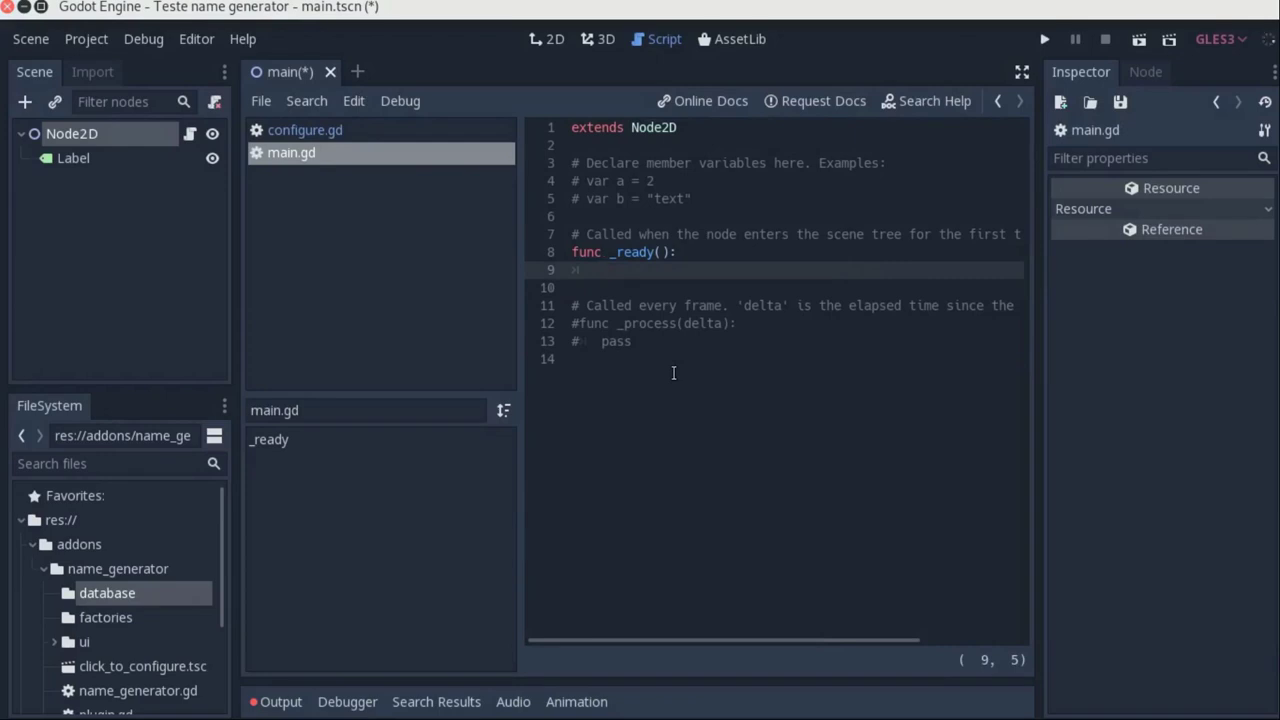
Write $Label.text = get_node('/root/name_generator').generate('Angels') in _ready and save.
{"action": "type", "text": "L"}
{"action": "key", "text": "Return"}
{"action": "type", "text": ".t"}
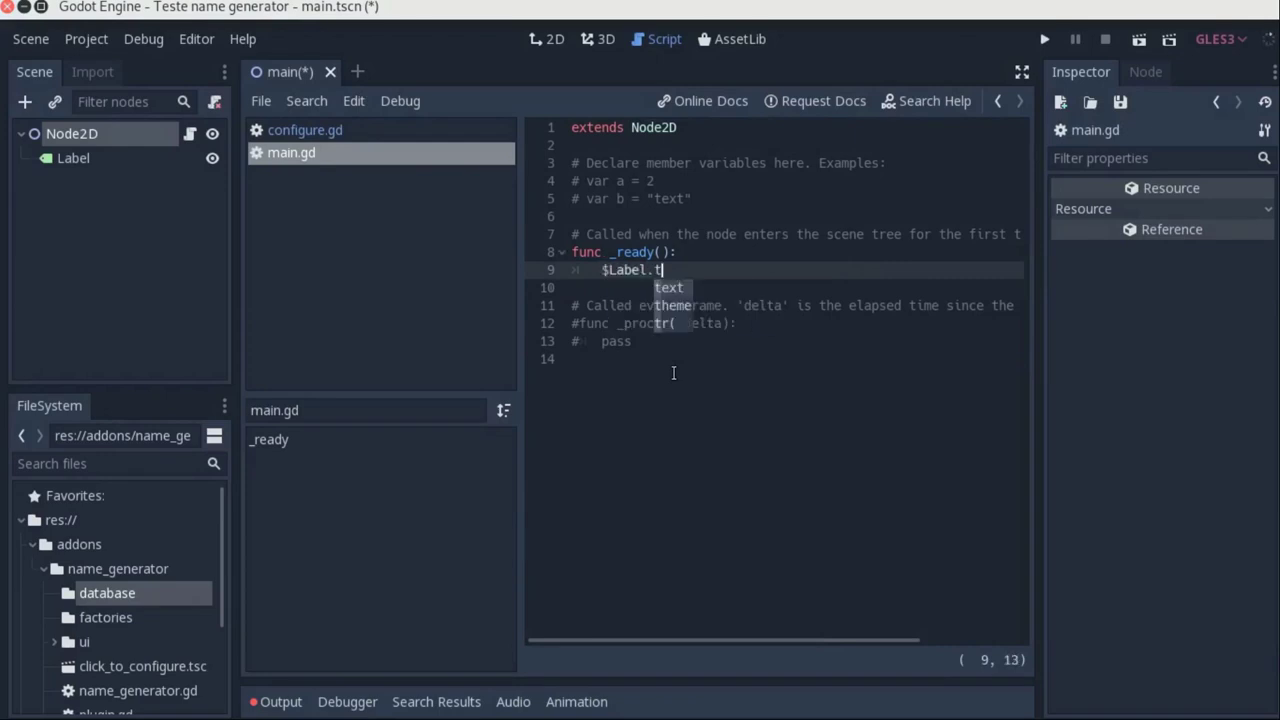
{"action": "key", "text": "Return"}
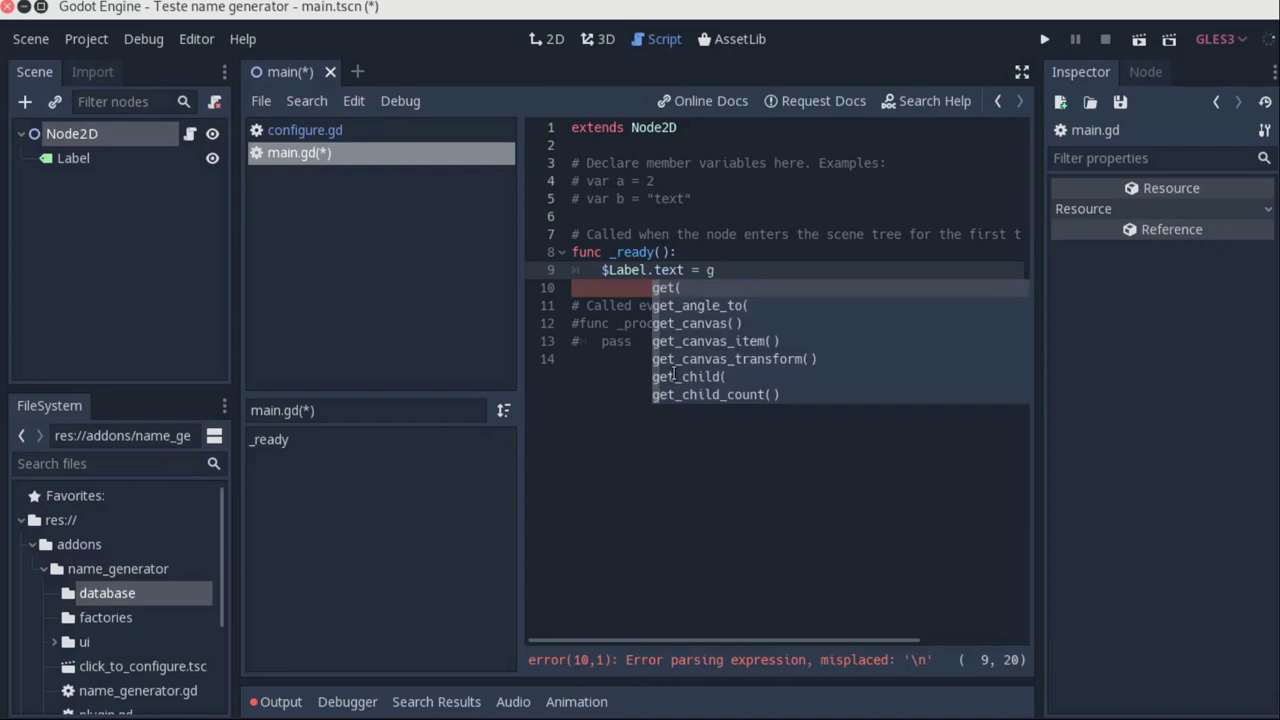
{"action": "type", "text": "et_node"}
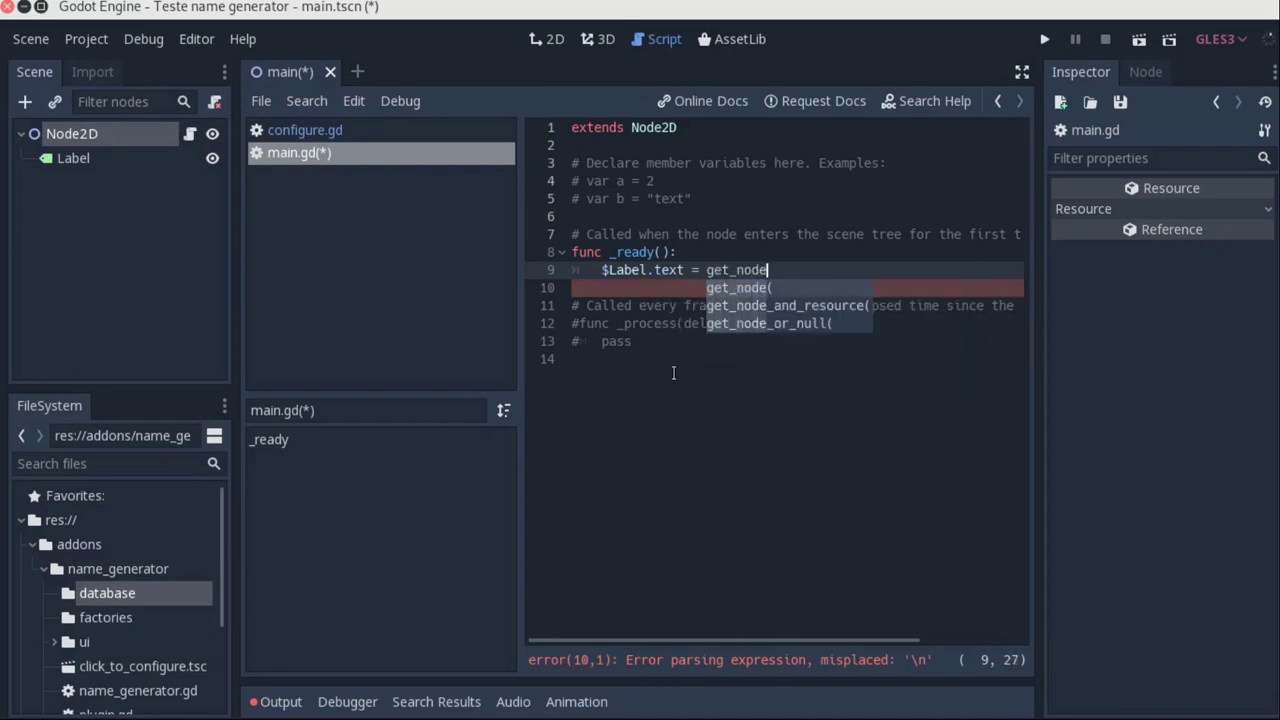
{"action": "type", "text": "("}
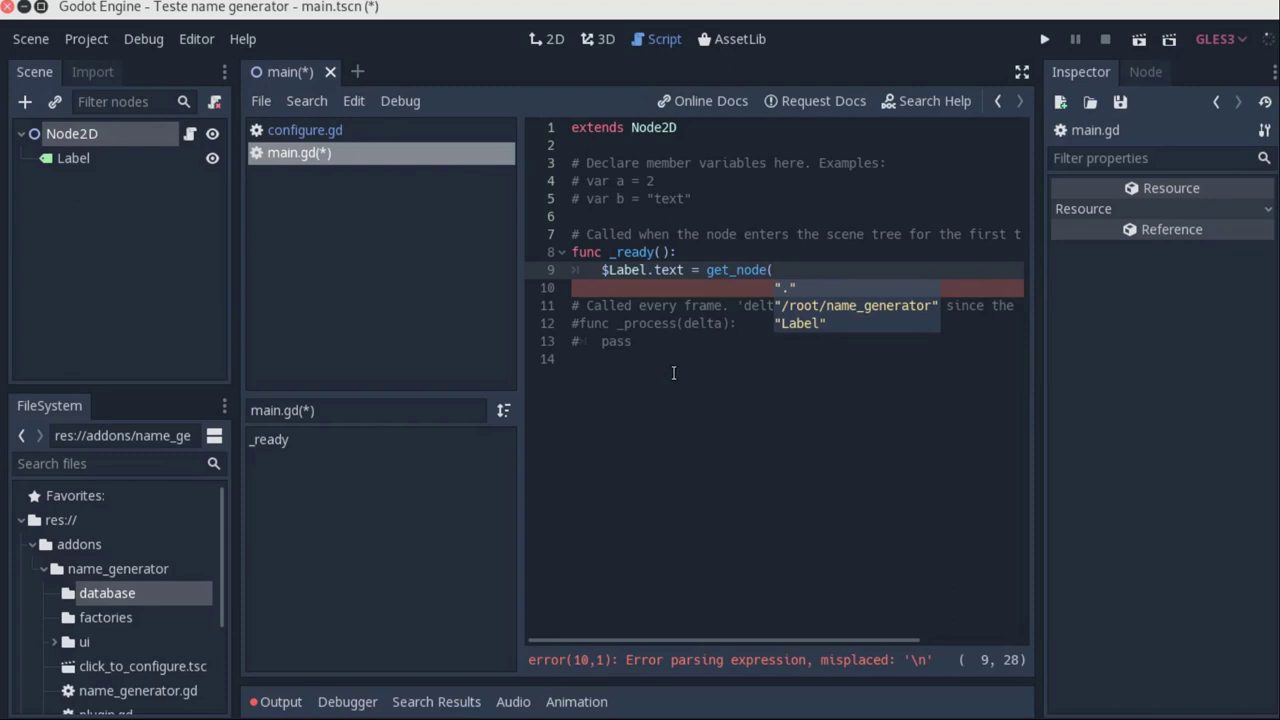
{"action": "type", "text": "'/roo"}
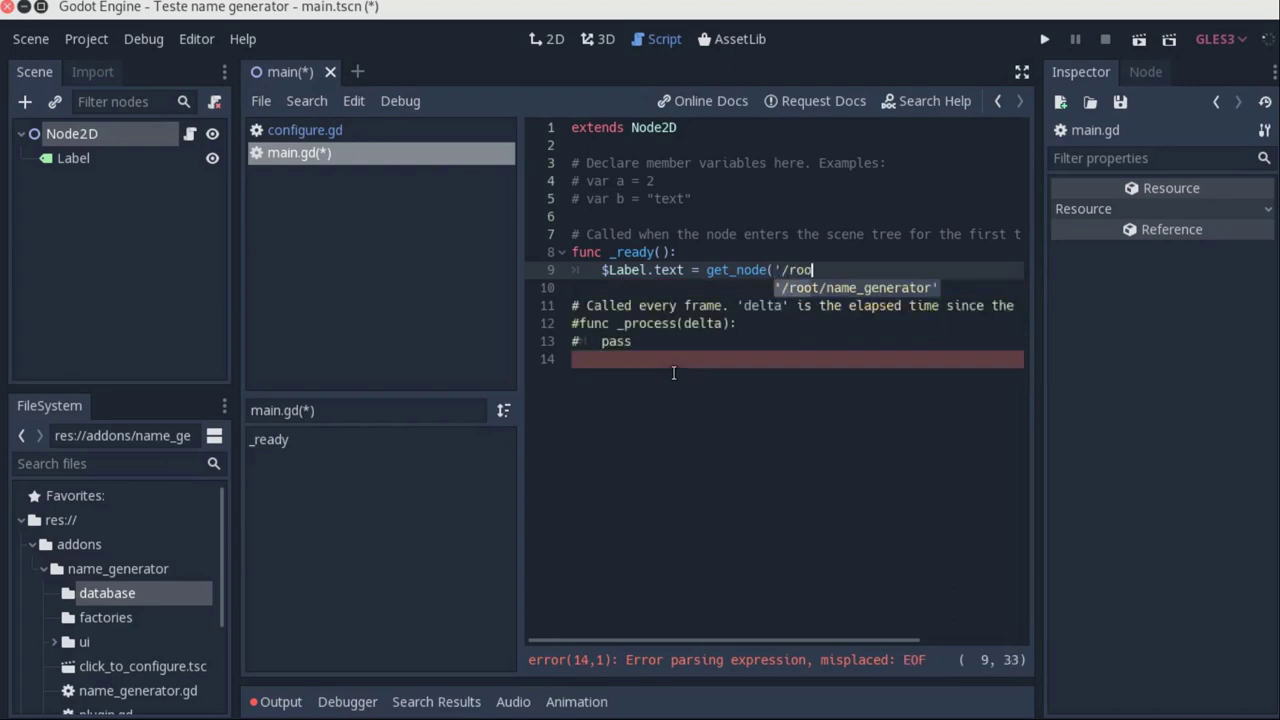
{"action": "key", "text": "Return"}
{"action": "type", "text": ")."}
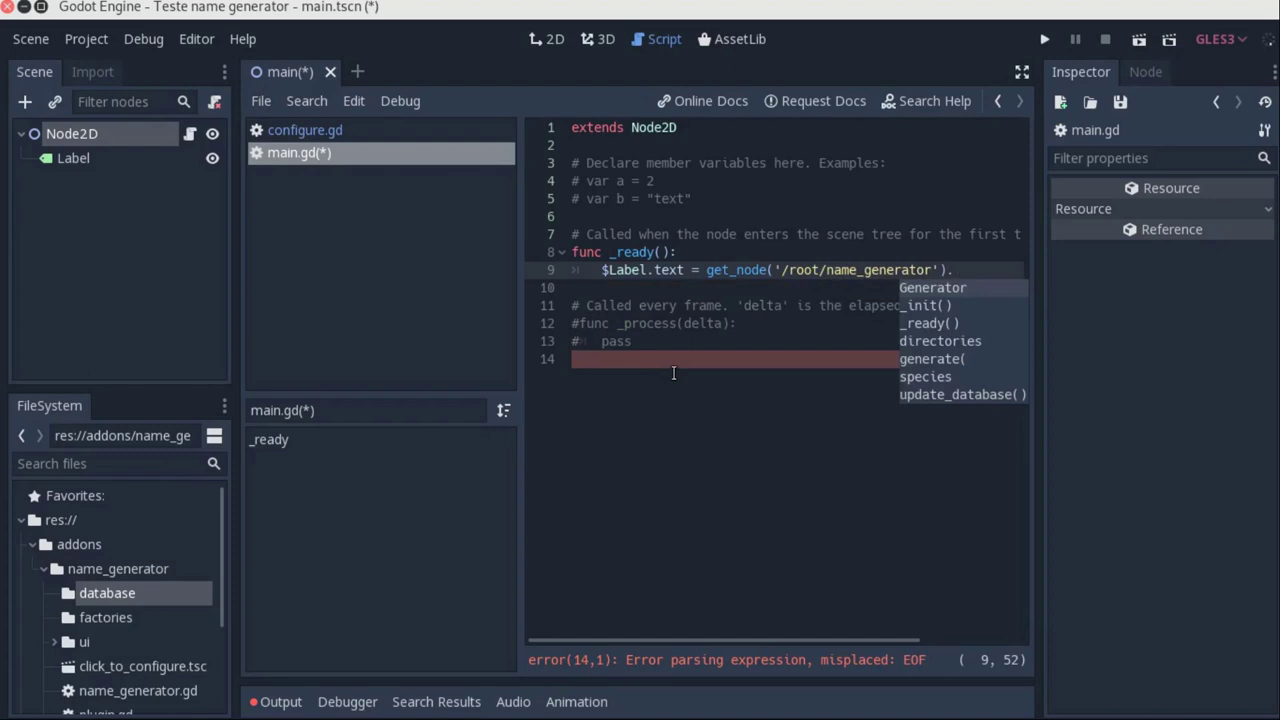
{"action": "type", "text": "generate"}
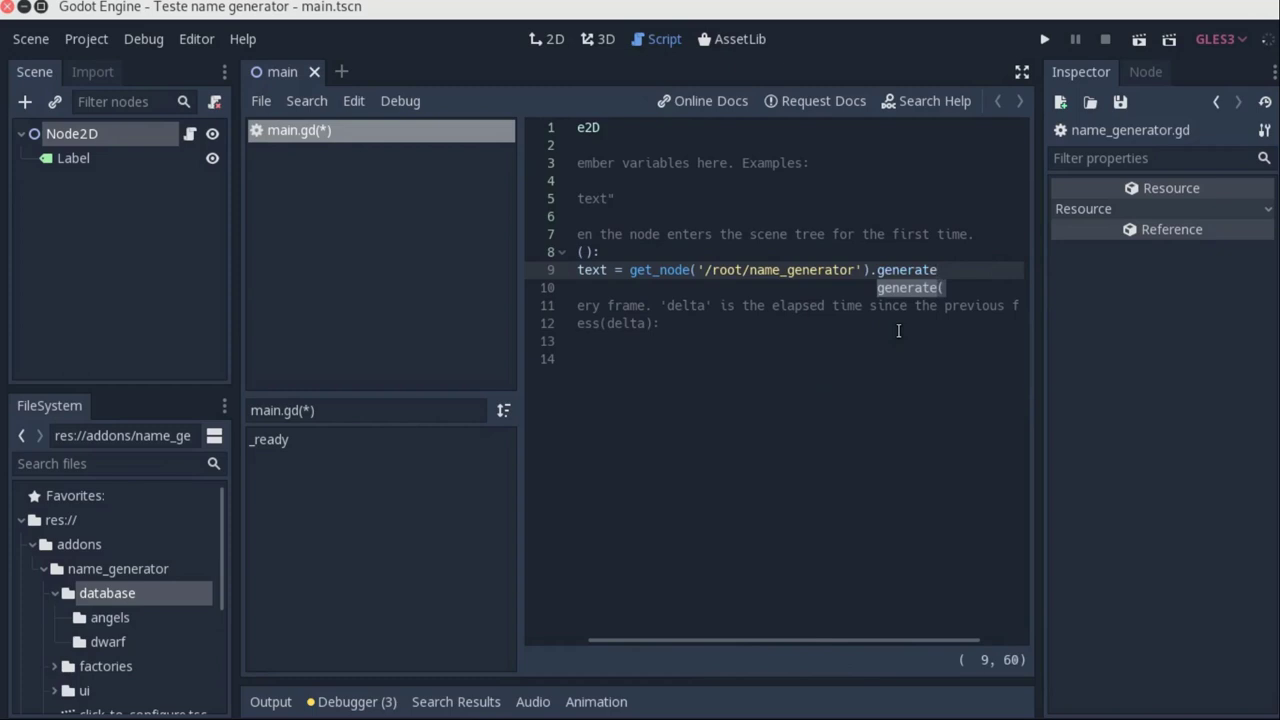
{"action": "type", "text": "("}
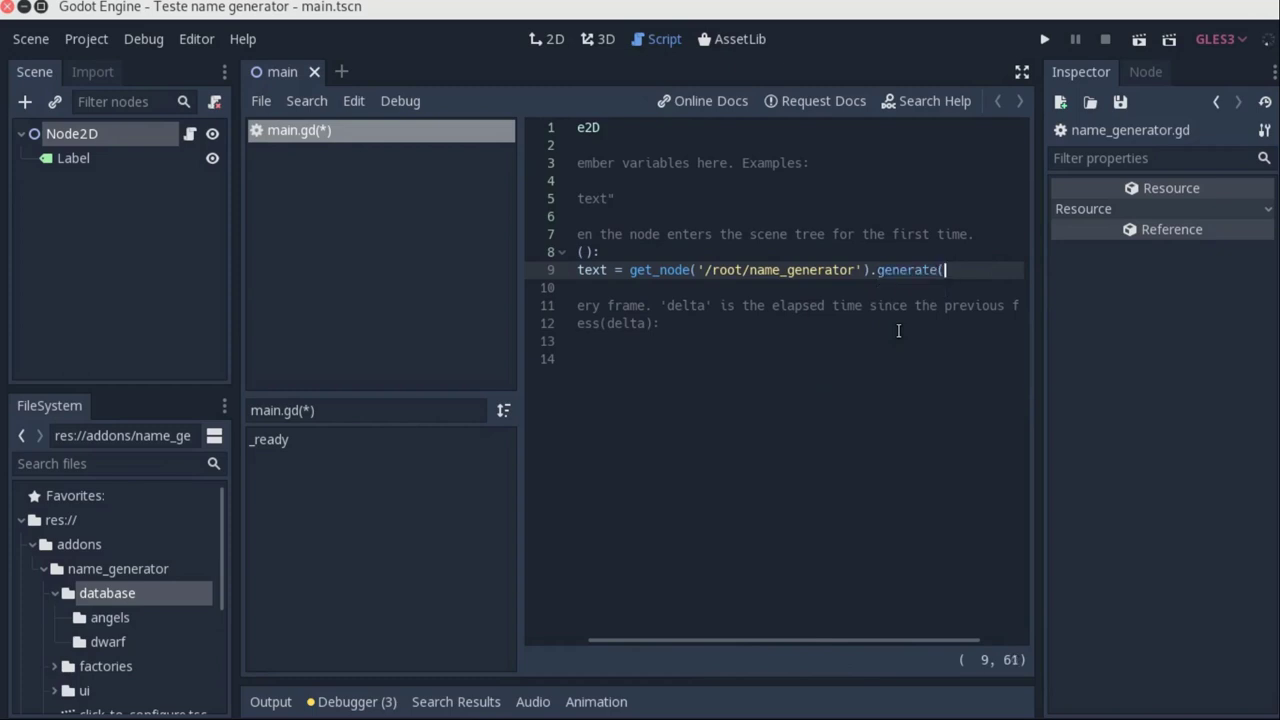
{"action": "key", "text": "ctrl+s"}
{"action": "type", "text": "'"}
{"action": "type", "text": "Angel"}
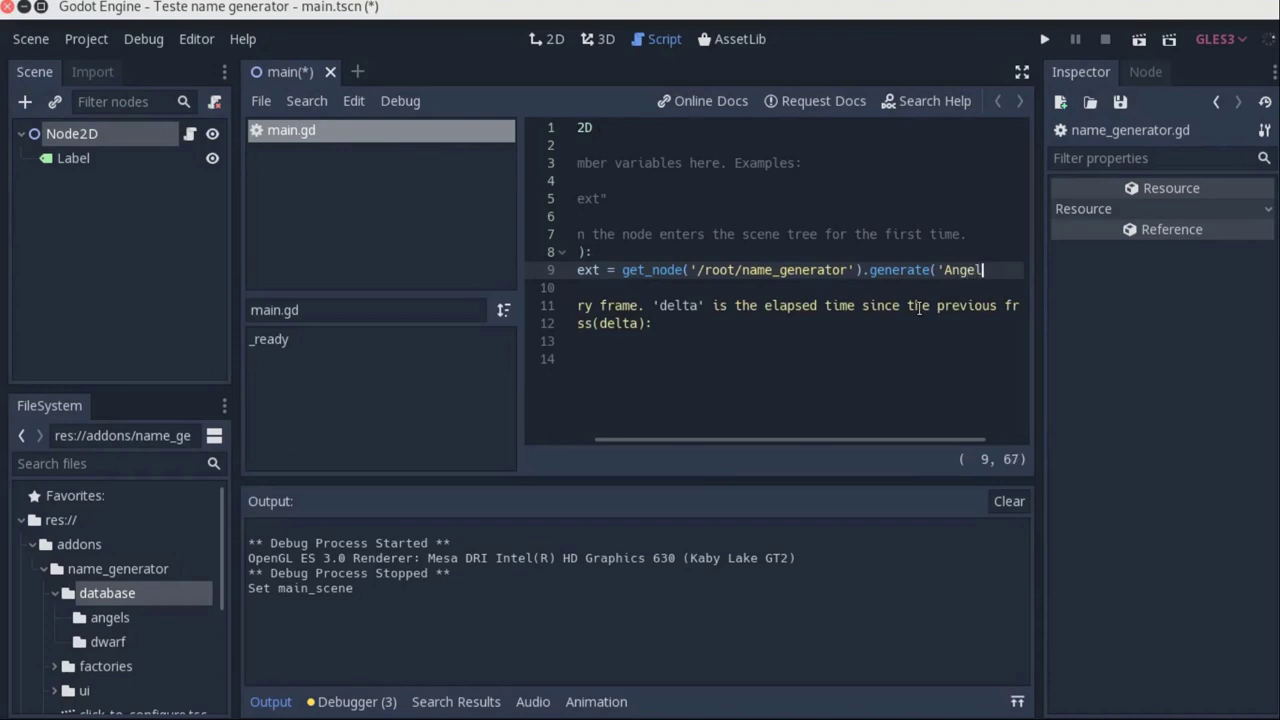
{"action": "type", "text": "s'"}
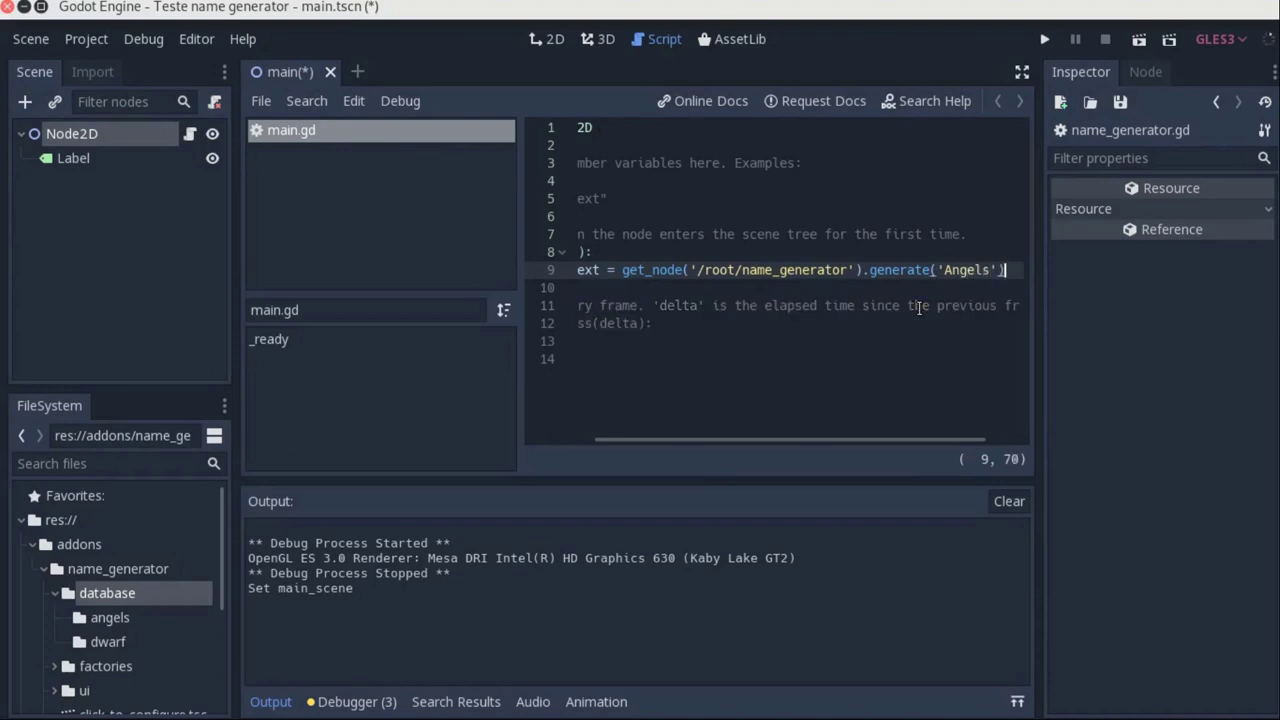
Set main.tscn as the main scene and run the game twice to see random Angels names.
{"action": "key", "text": "Left"}
{"action": "key", "text": "Left"}
{"action": "key", "text": "Left"}
{"action": "key", "text": "F5"}
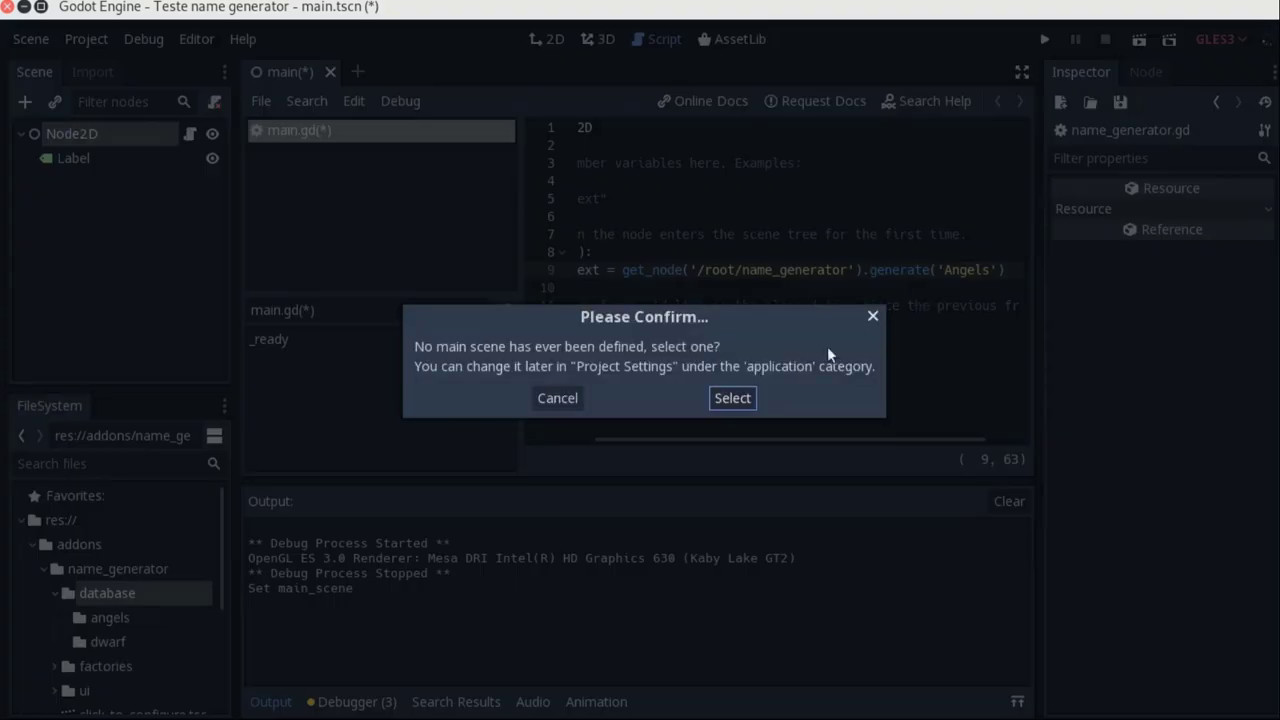
{"action": "left_click", "coordinate": [724, 398]}
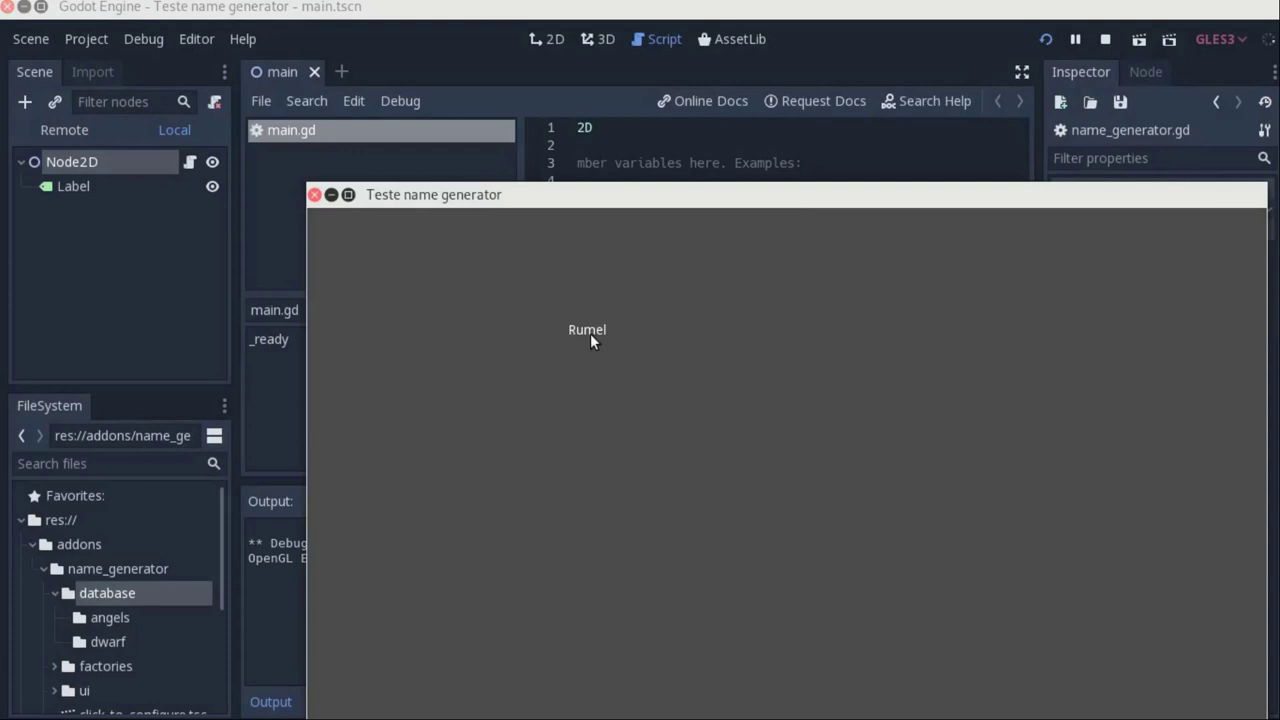
{"action": "left_click", "coordinate": [314, 196]}
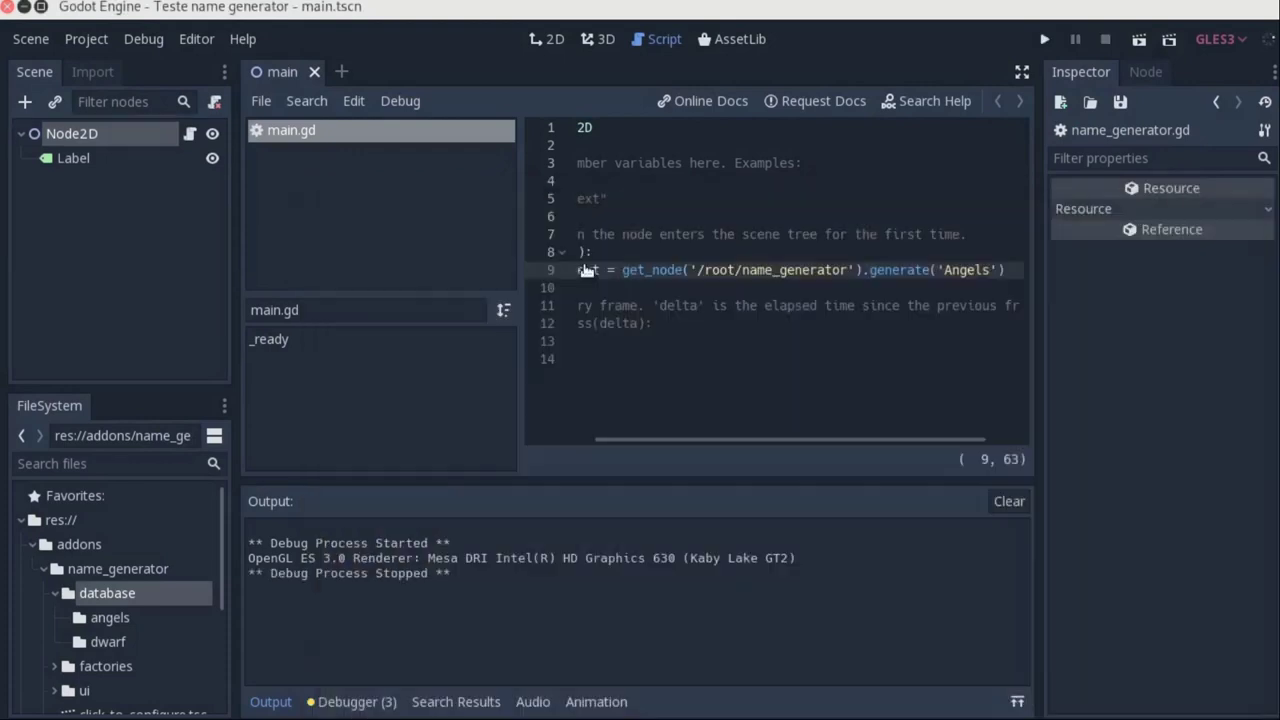
{"action": "key", "text": "F5"}
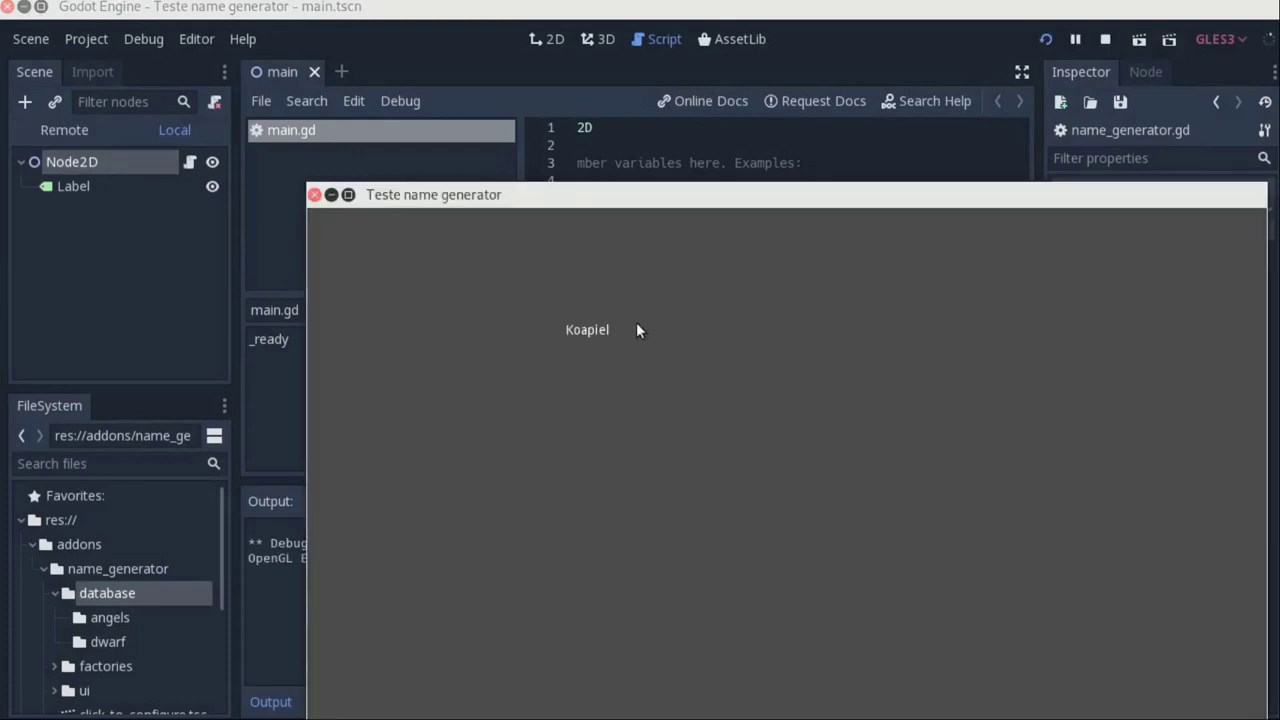
{"action": "left_click", "coordinate": [315, 195]}
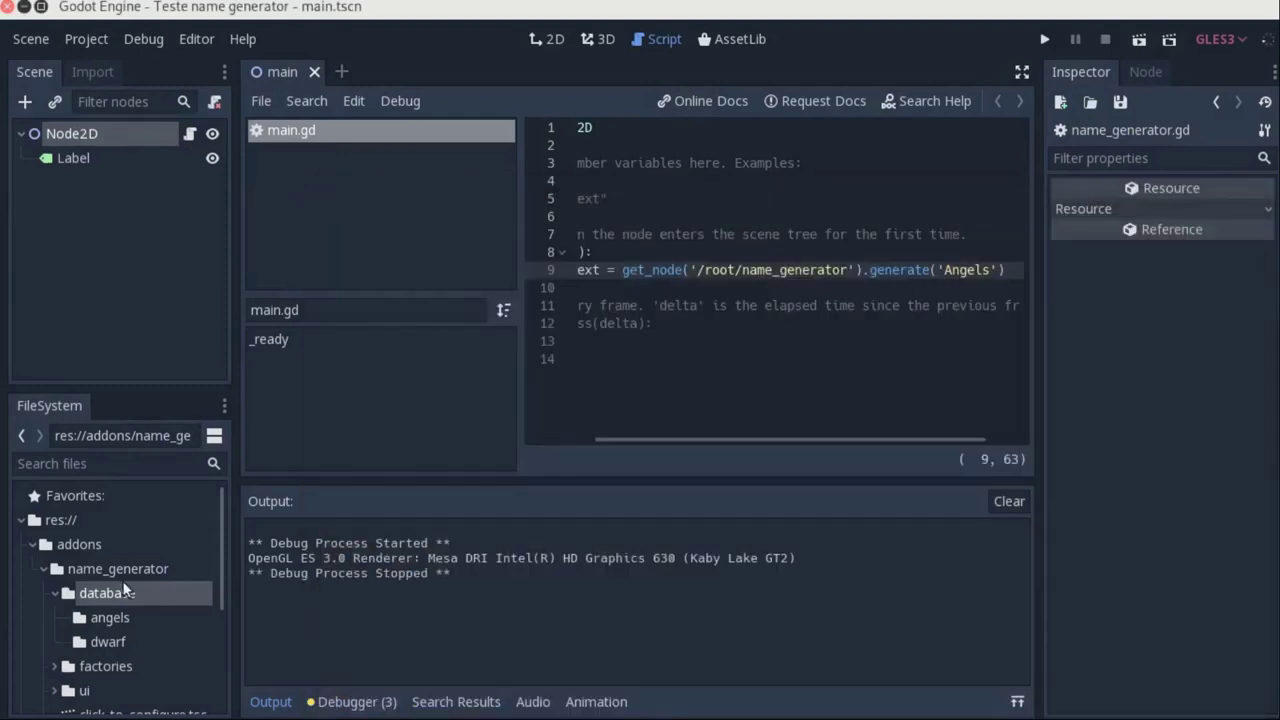
{"action": "scroll", "coordinate": [167, 572], "scroll_direction": "down", "scroll_amount": 2}
Reopen the click_to_configure scene and close the Procedural Name Generator configuration window.
{"action": "double_click", "coordinate": [147, 656]}
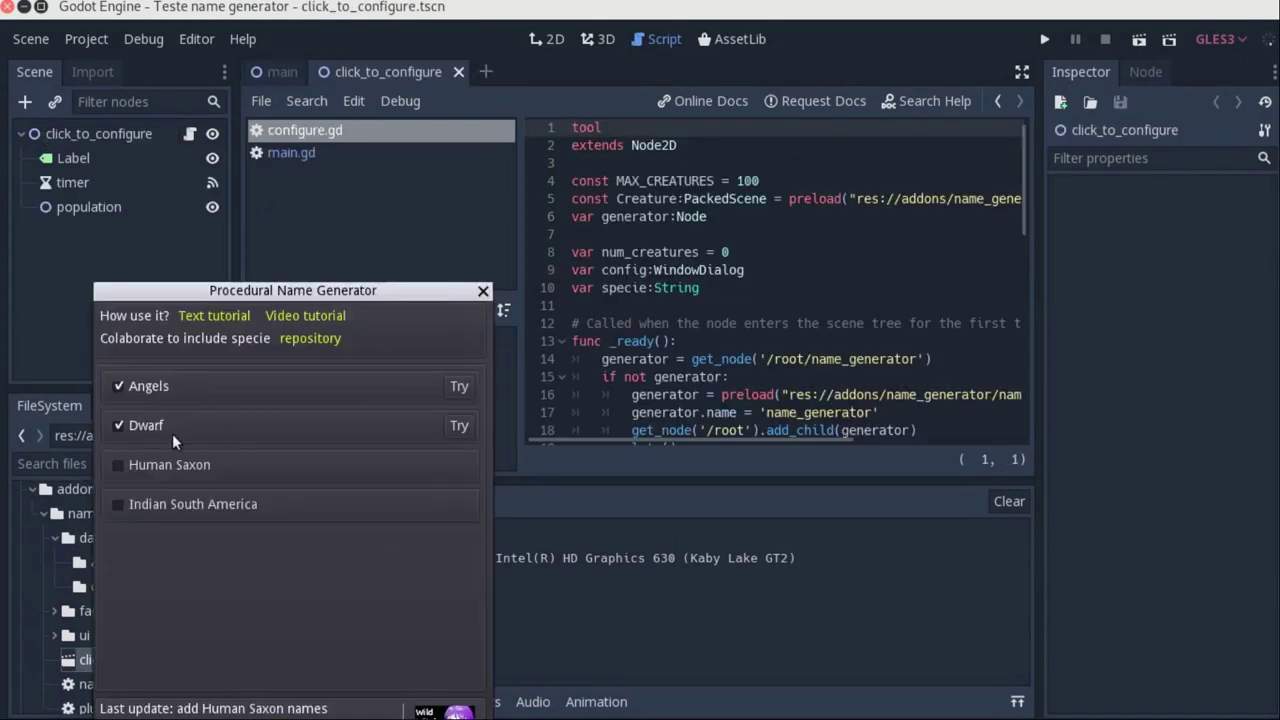
{"action": "left_click", "coordinate": [482, 290]}
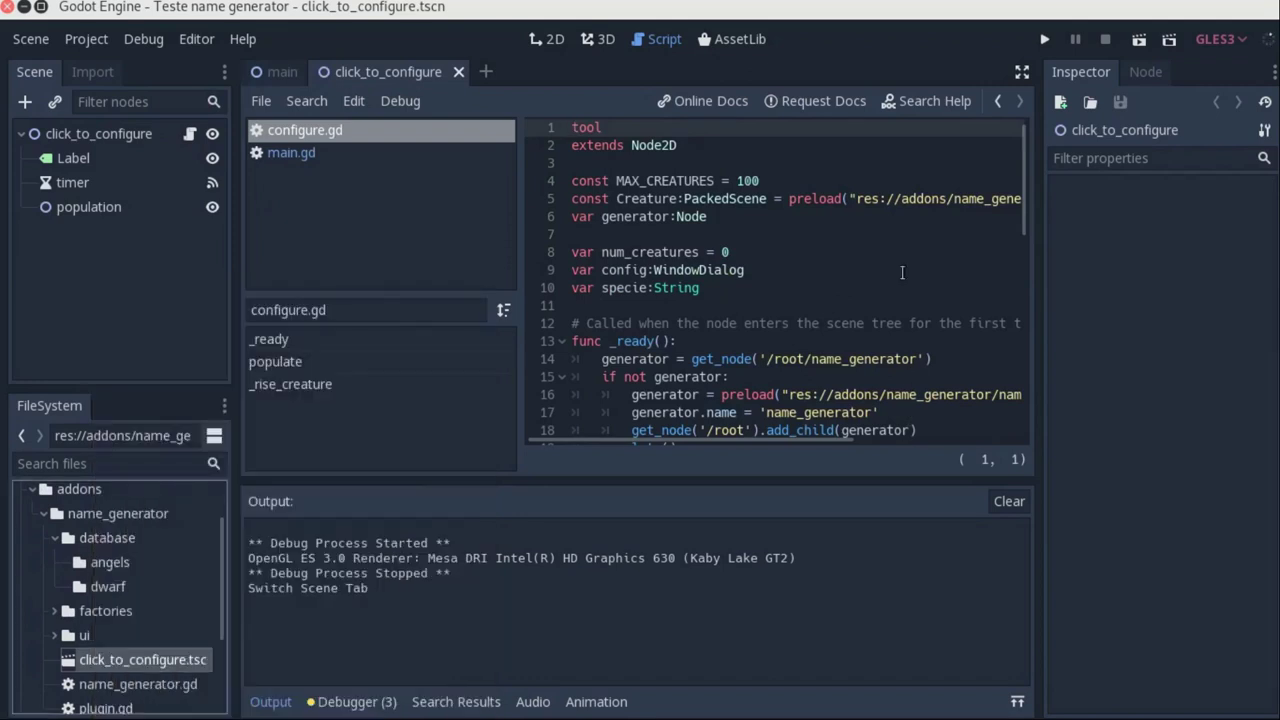
In main.gd, change 'Angels' to 'Dwarf' on line 9, then test-run and close the game.
{"action": "left_click", "coordinate": [301, 153]}
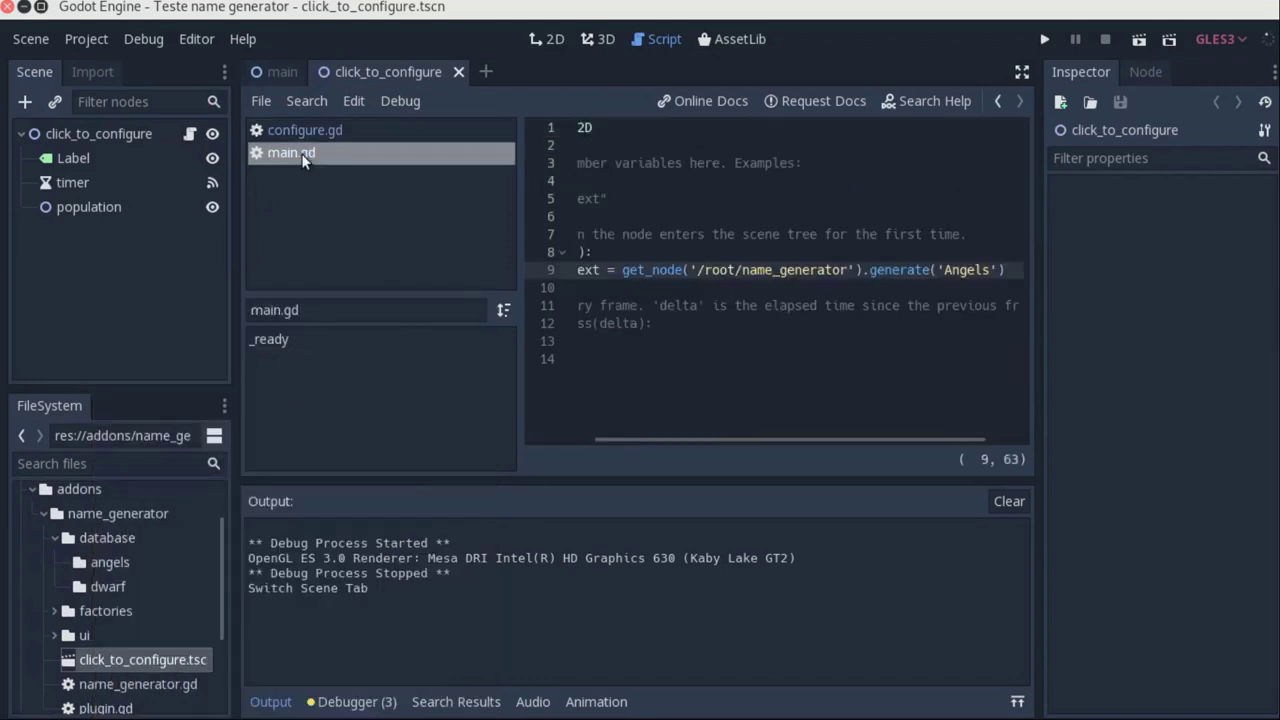
{"action": "double_click", "coordinate": [967, 270]}
{"action": "type", "text": "Dwarf"}
{"action": "key", "text": "F5"}
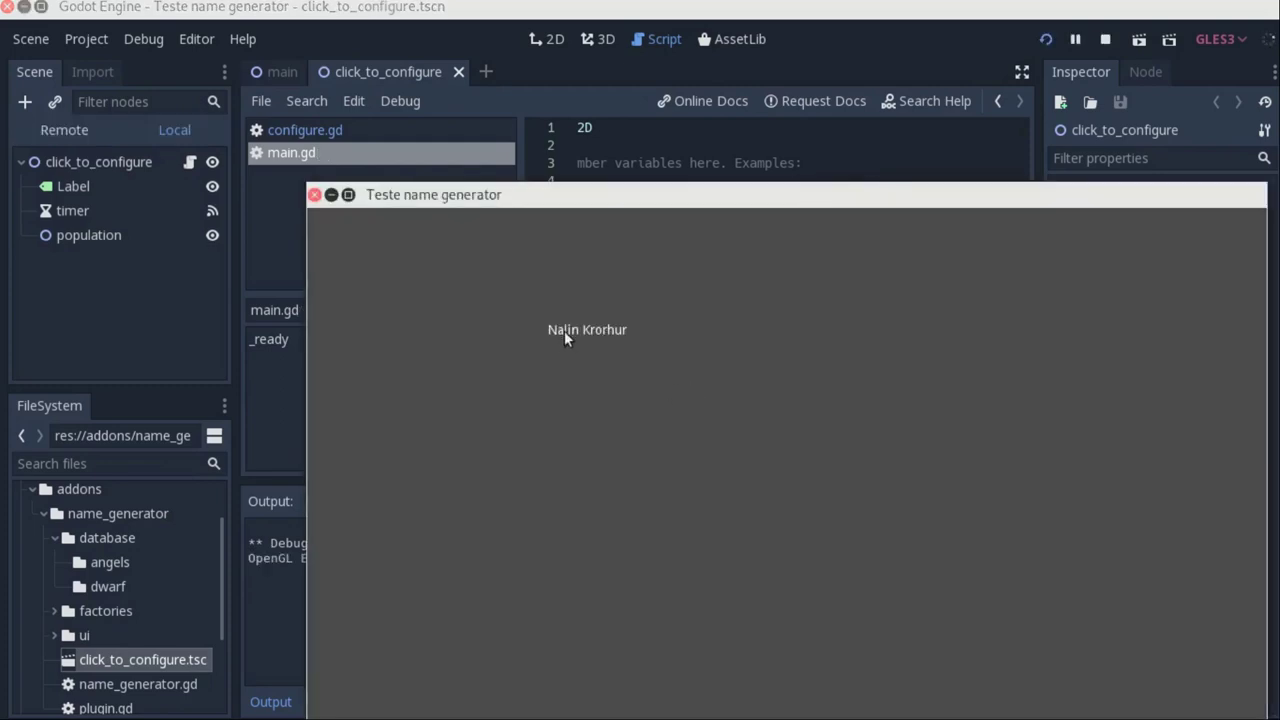
{"action": "left_click", "coordinate": [311, 196]}
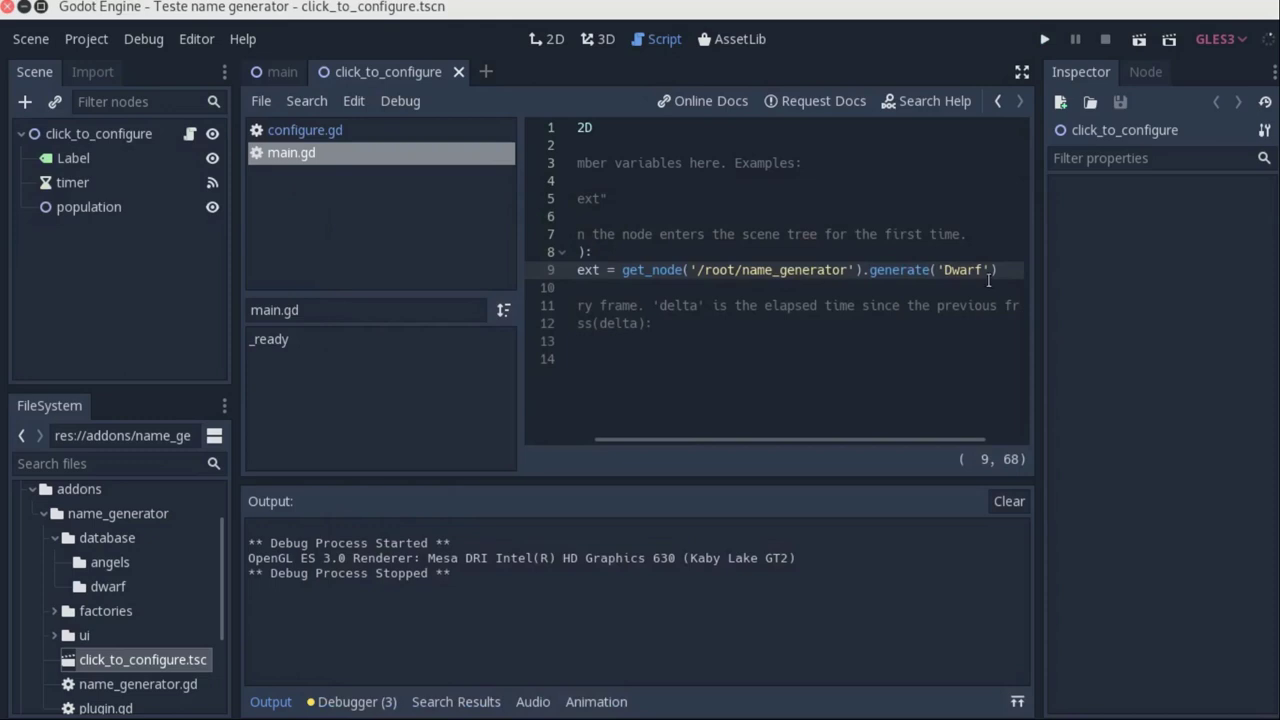
Add the 'female' argument so it calls generate('Dwarf','female'), then test-run and close the game.
{"action": "type", "text": ","}
{"action": "type", "text": "'"}
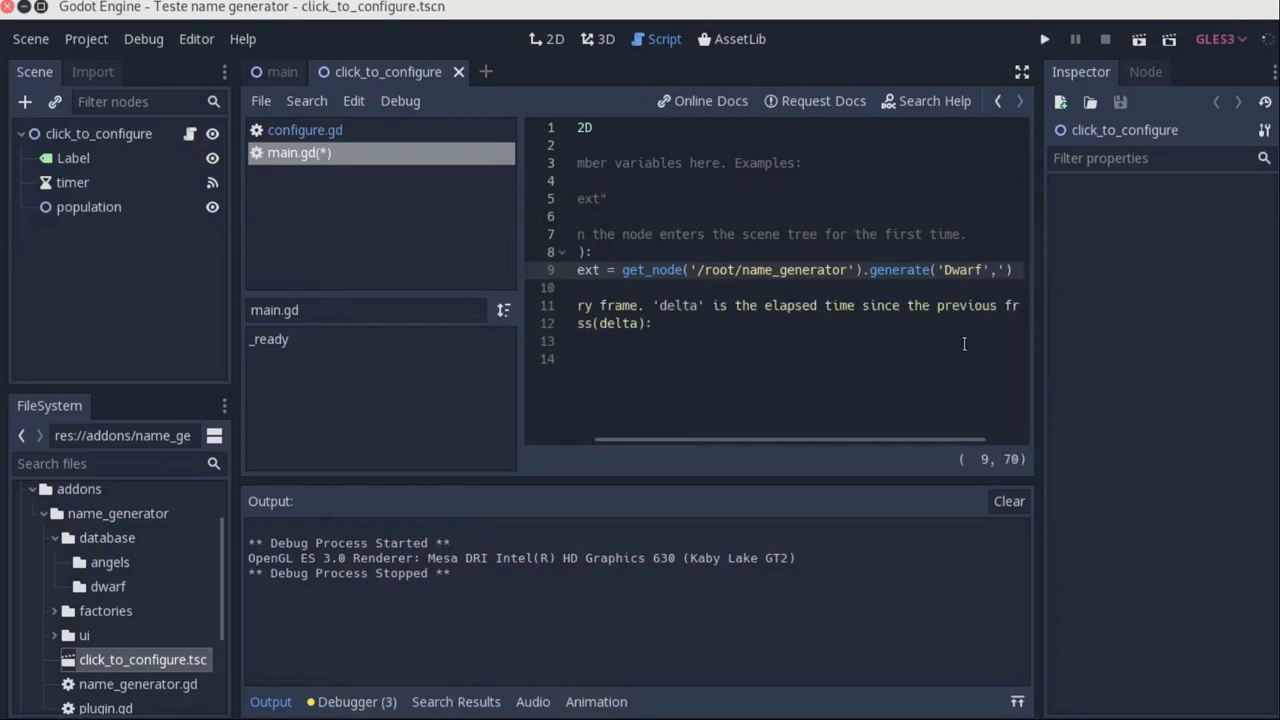
{"action": "type", "text": "female'"}
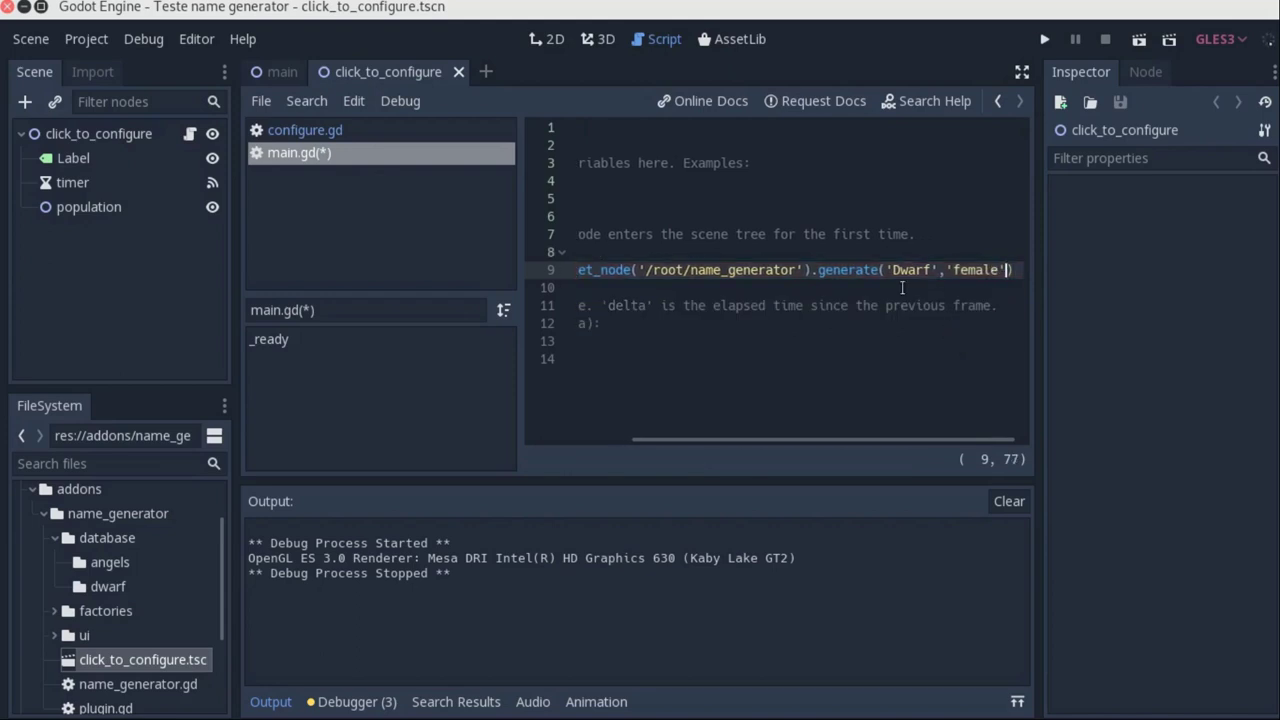
{"action": "key", "text": "F5"}
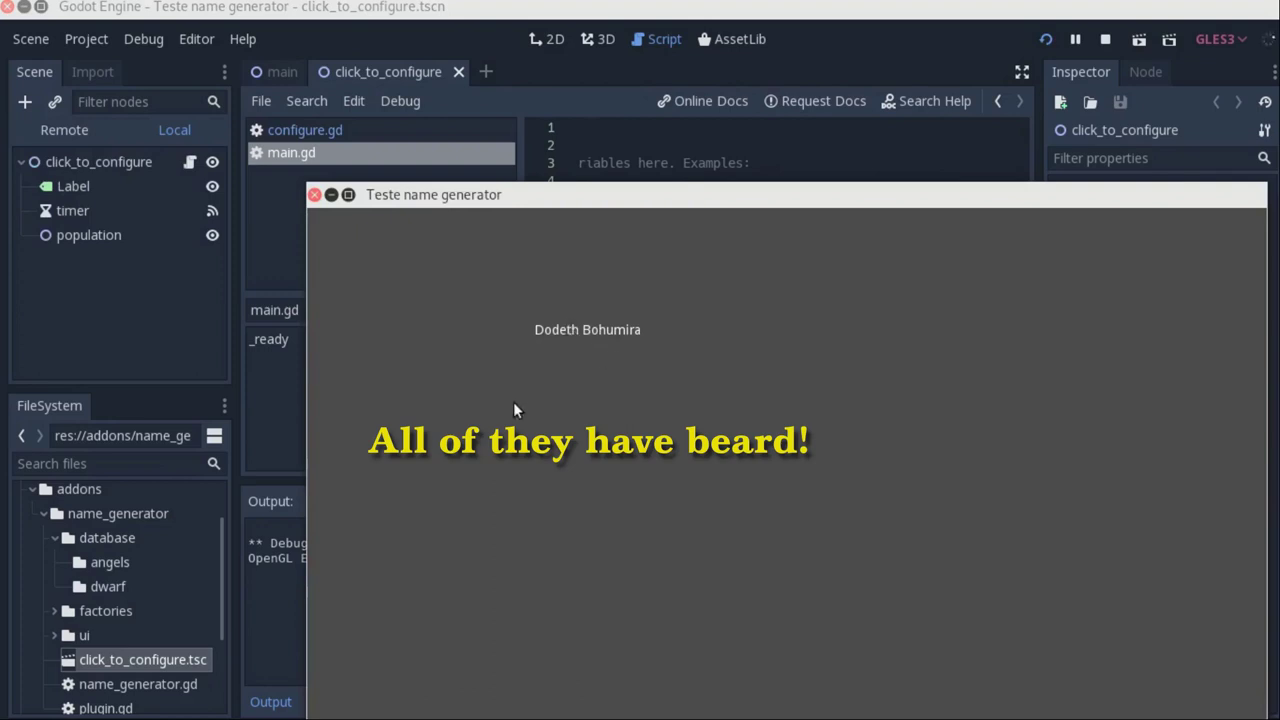
{"action": "left_click", "coordinate": [313, 199]}
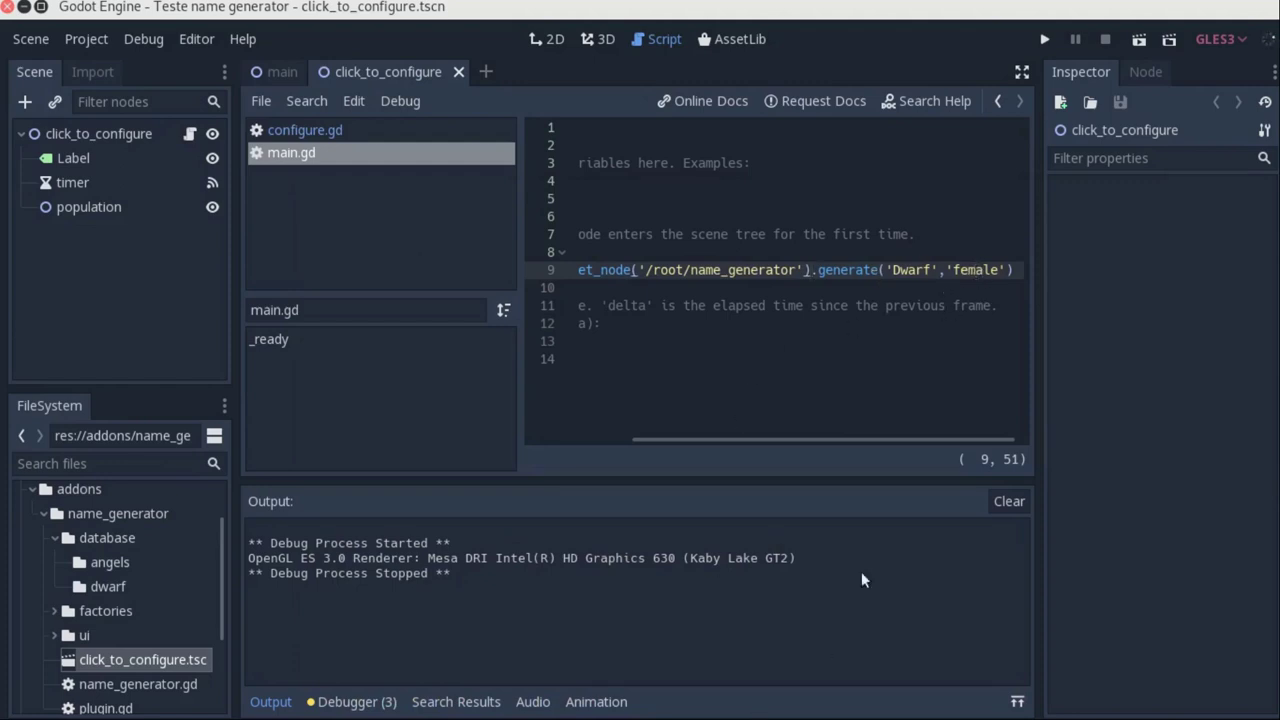
Replace the example member-variable comments with the declaration var generator:Node.
{"action": "left_click_drag", "start_coordinate": [753, 440], "coordinate": [645, 445]}
{"action": "left_click", "coordinate": [710, 252]}
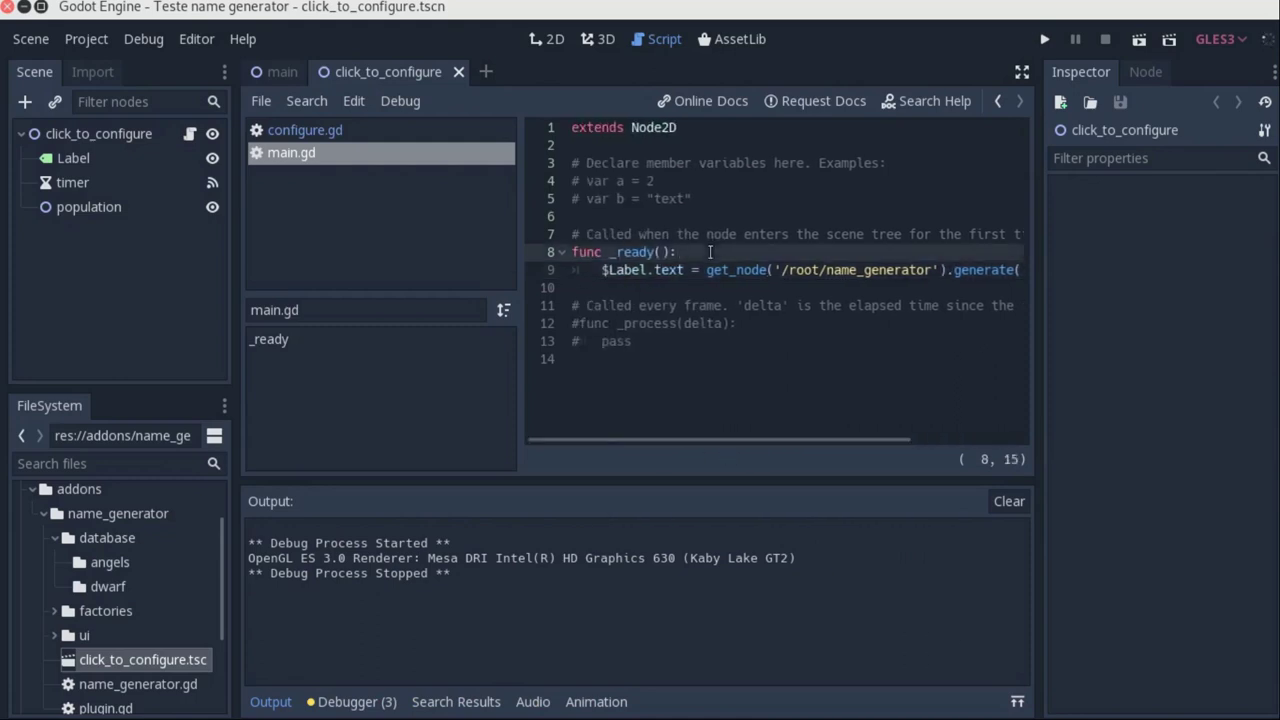
{"action": "key", "text": "Up"}
{"action": "key", "text": "Up"}
{"action": "key", "text": "Up"}
{"action": "key", "text": "Up"}
{"action": "key", "text": "Up"}
{"action": "key", "text": "Home"}
{"action": "key", "text": "shift+Down"}
{"action": "key", "text": "shift+End"}
{"action": "key", "text": "shift+Down"}
{"action": "key", "text": "shift+End"}
{"action": "key", "text": "BackSpace"}
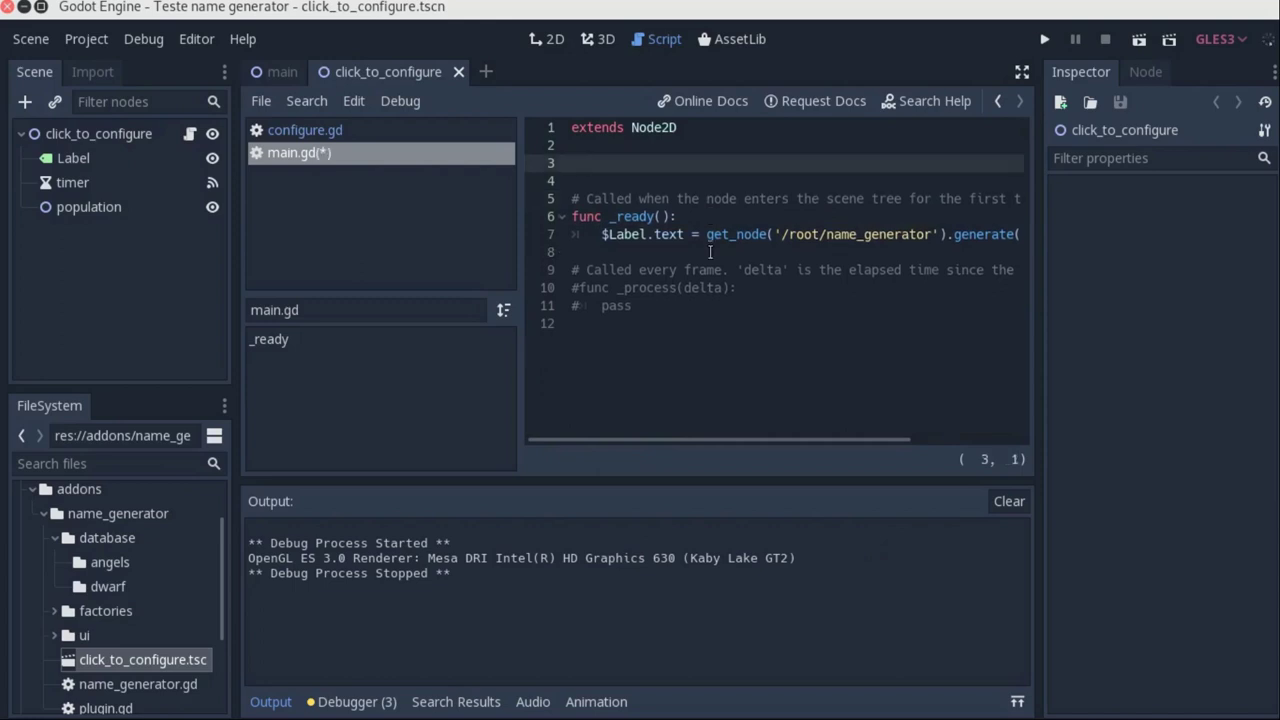
{"action": "type", "text": "erator:Nod"}
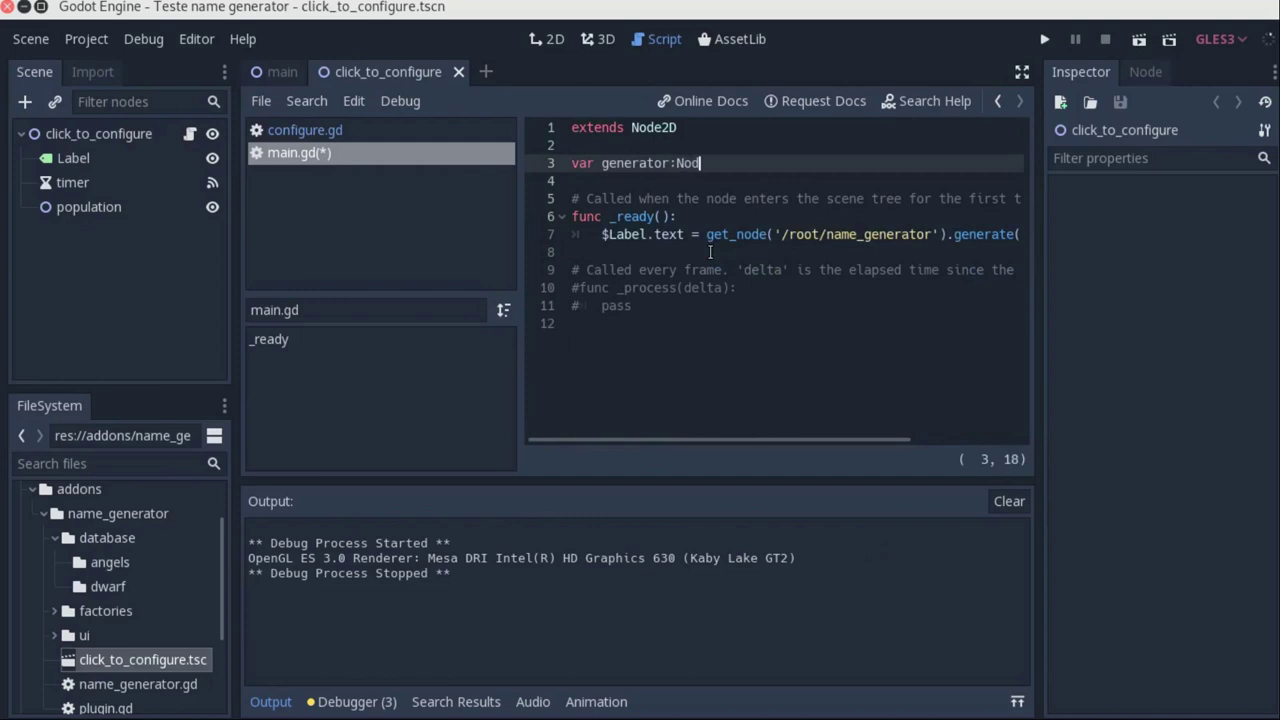
{"action": "type", "text": "e"}
{"action": "key", "text": "Escape"}
Rewrite the _ready line to assign get_node('/root/name_generator') to generator, dropping the generate call.
{"action": "key", "text": "Down"}
{"action": "key", "text": "Down"}
{"action": "key", "text": "Down"}
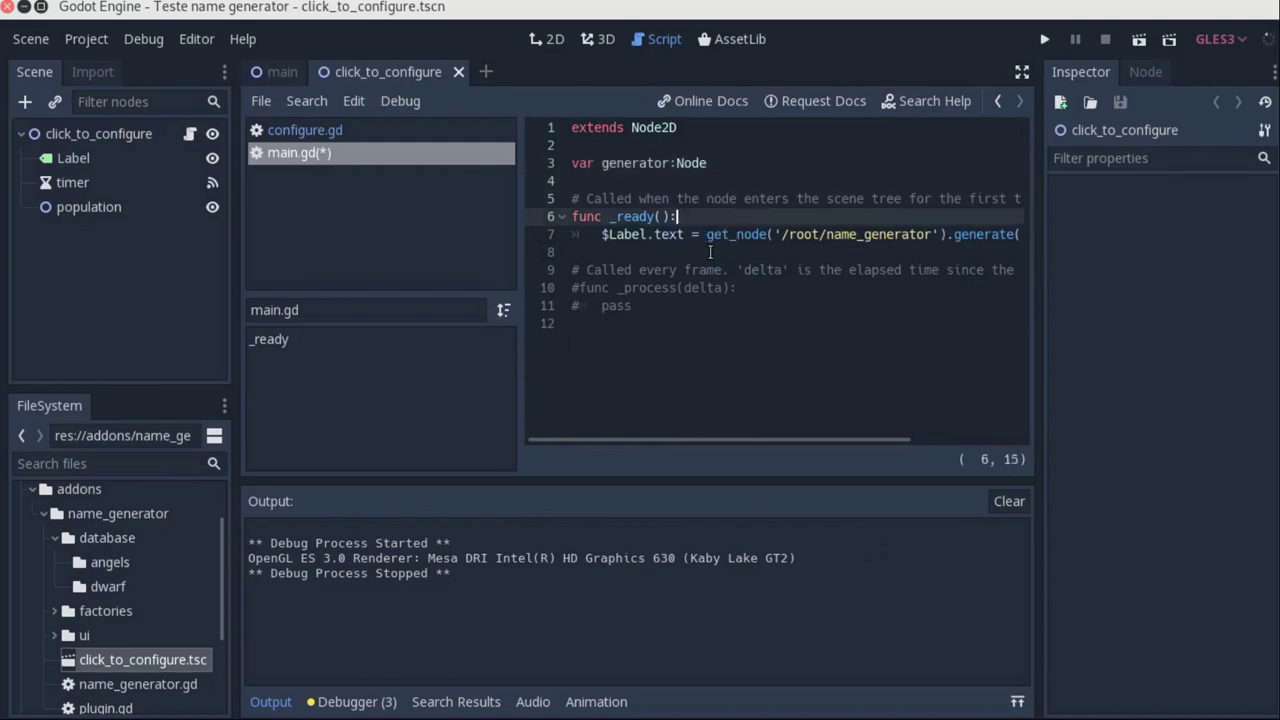
{"action": "key", "text": "Down"}
{"action": "key", "text": "Right"}
{"action": "key", "text": "Right"}
{"action": "key", "text": "shift+Home"}
{"action": "key", "text": "Delete"}
{"action": "key", "text": "Delete"}
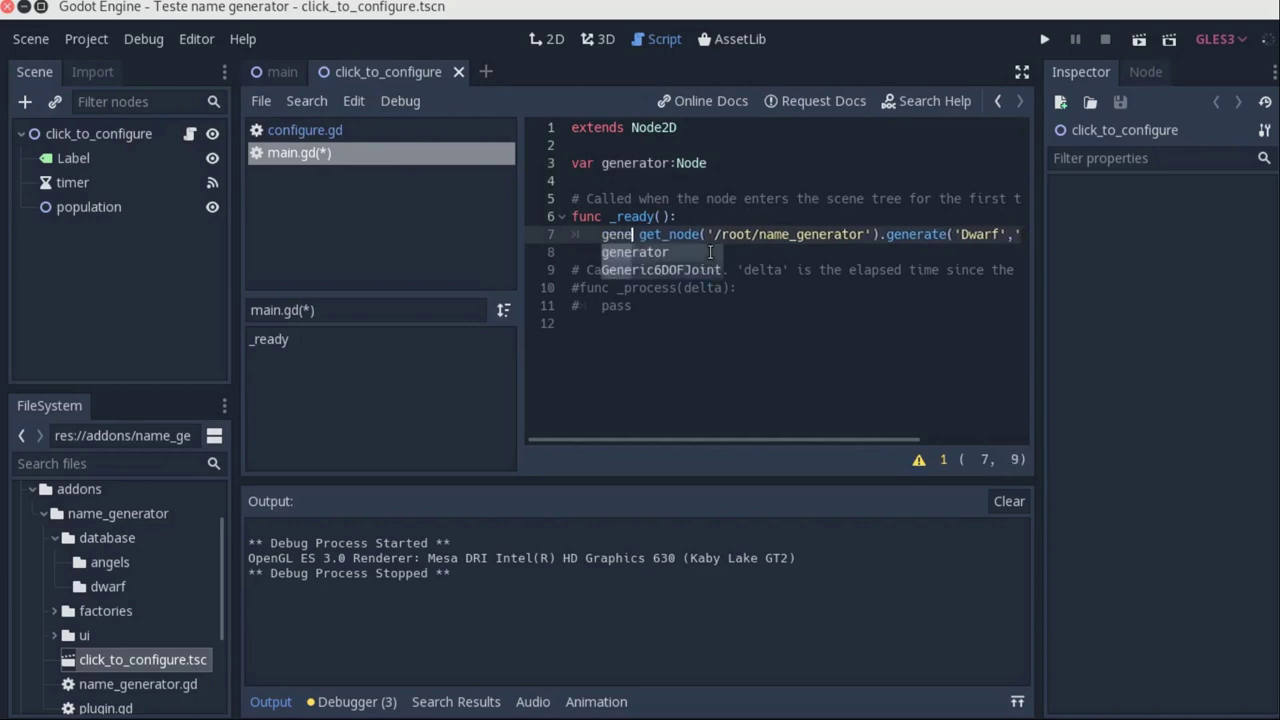
{"action": "key", "text": "Return"}
{"action": "type", "text": "="}
{"action": "key", "text": "End"}
{"action": "key", "text": "BackSpace"}
{"action": "key", "text": "BackSpace"}
{"action": "key", "text": "BackSpace"}
{"action": "key", "text": "BackSpace"}
{"action": "key", "text": "BackSpace"}
{"action": "key", "text": "BackSpace"}
{"action": "key", "text": "BackSpace"}
{"action": "key", "text": "BackSpace"}
{"action": "key", "text": "BackSpace"}
{"action": "key", "text": "BackSpace"}
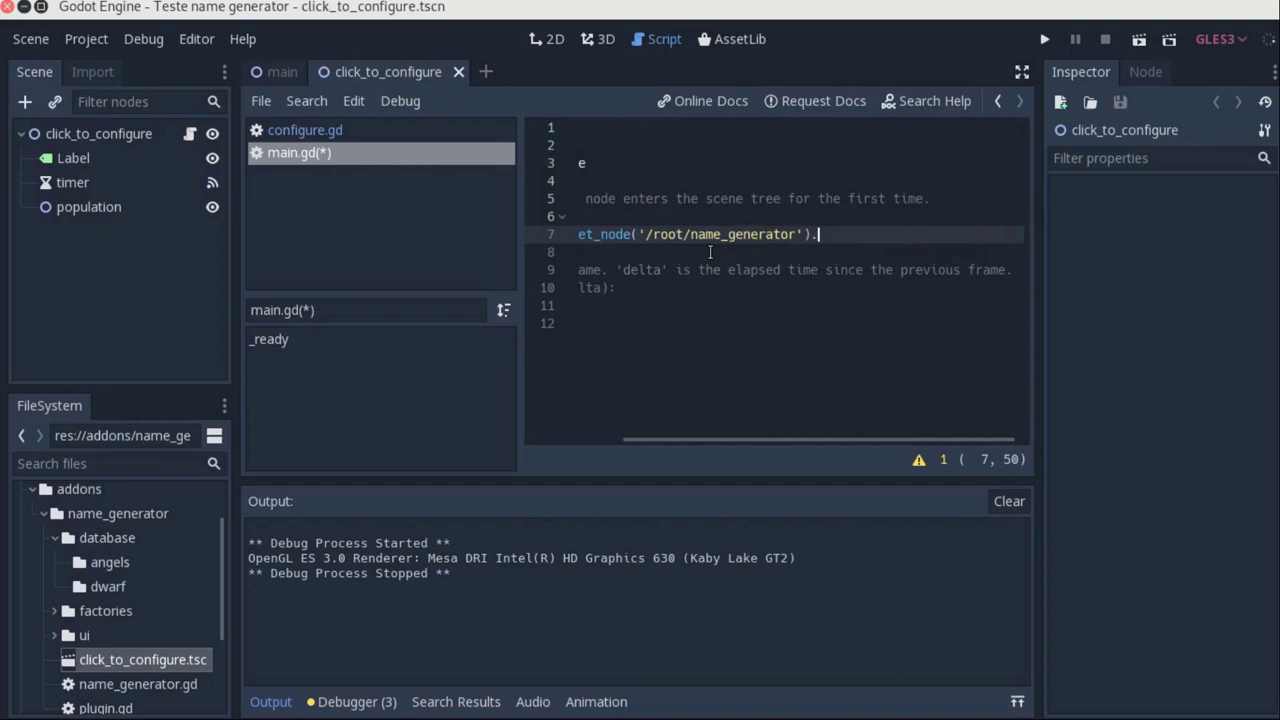
{"action": "key", "text": "BackSpace"}
{"action": "key", "text": "Home"}
Insert blank lines and begin a new func _process(delta): header via autocomplete.
{"action": "key", "text": "Up"}
{"action": "key", "text": "Up"}
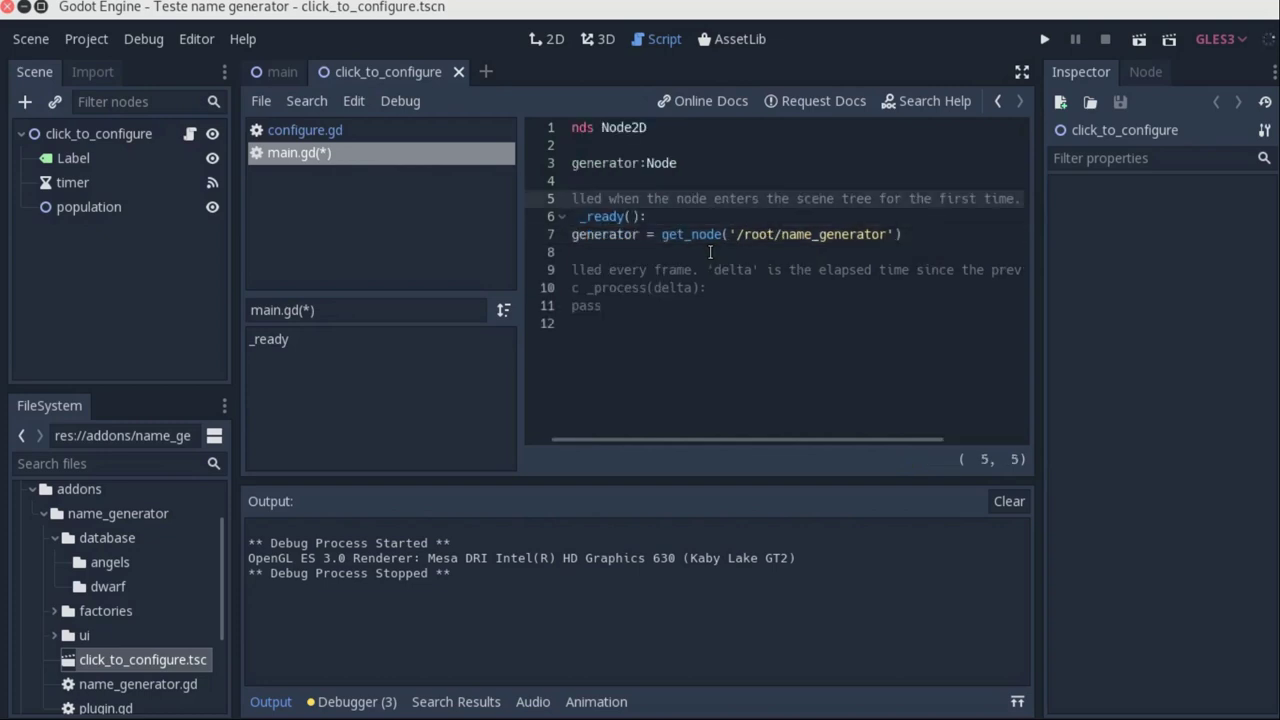
{"action": "key", "text": "Home"}
{"action": "key", "text": "Up"}
{"action": "key", "text": "Up"}
{"action": "key", "text": "Down"}
{"action": "key", "text": "Down"}
{"action": "key", "text": "Down"}
{"action": "key", "text": "Up"}
{"action": "key", "text": "Up"}
{"action": "key", "text": "Return"}
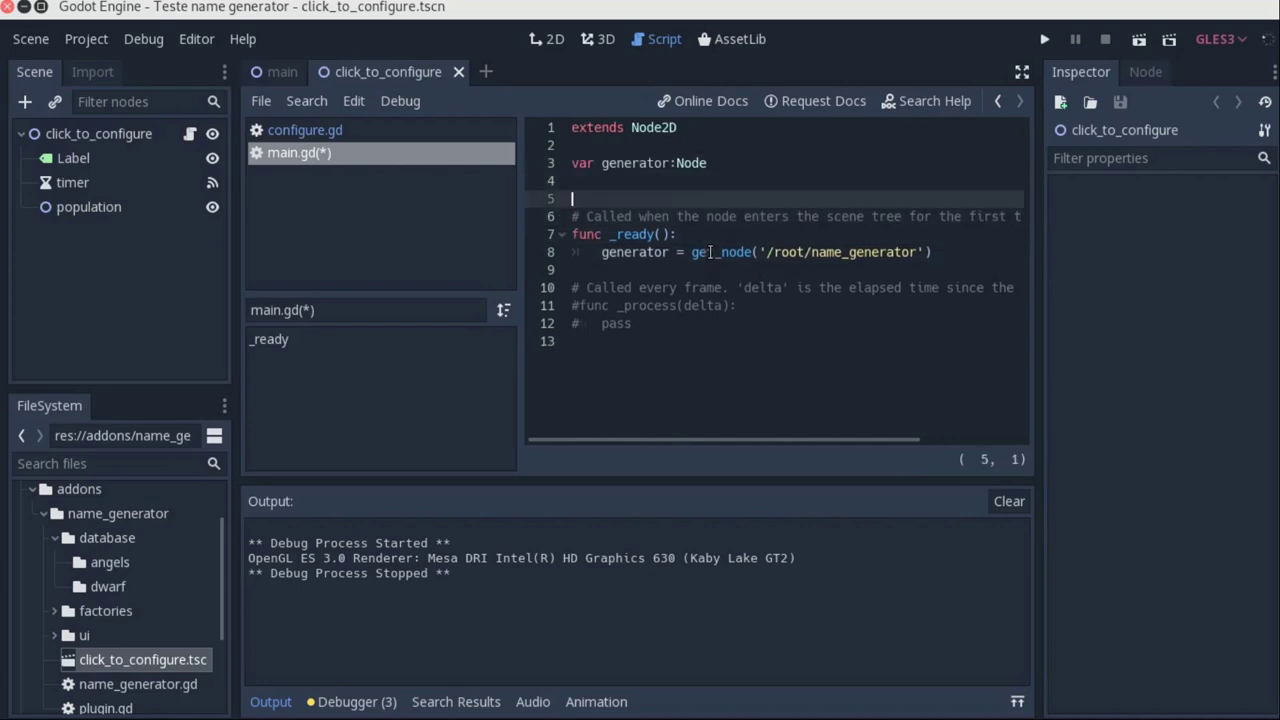
{"action": "key", "text": "Return"}
{"action": "key", "text": "Up"}
{"action": "type", "text": "func _pro"}
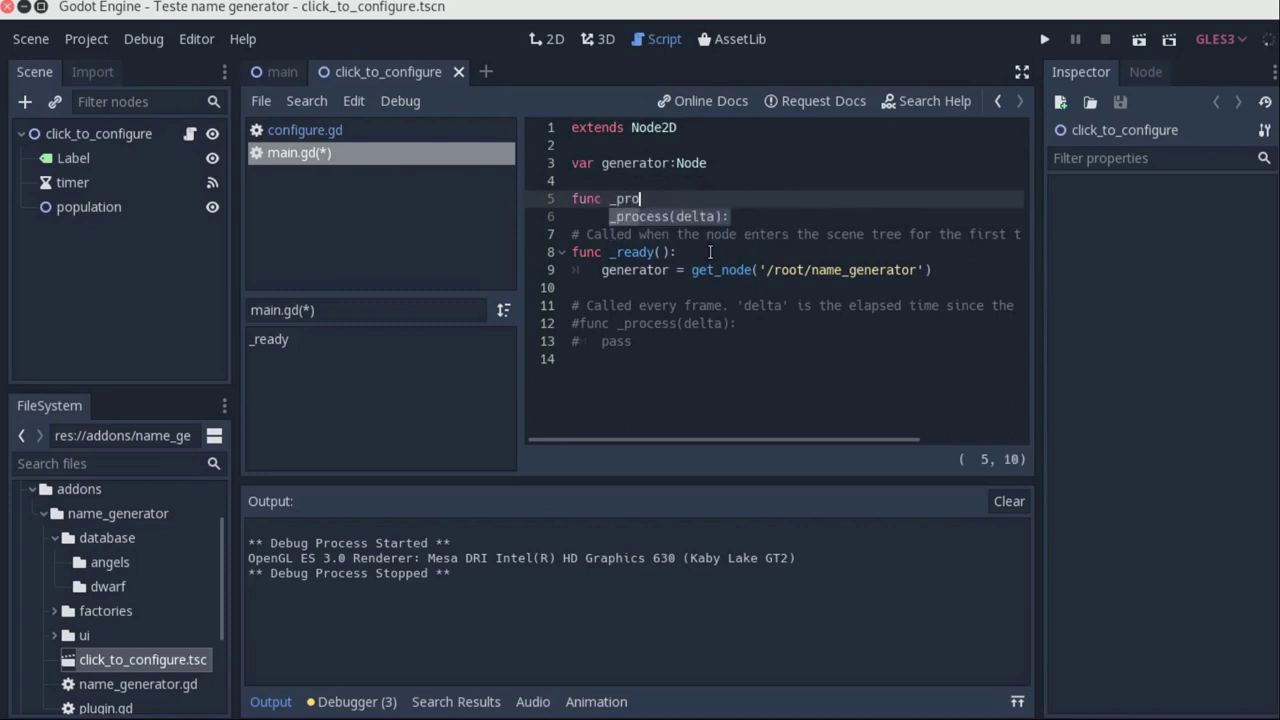
{"action": "key", "text": "Return"}
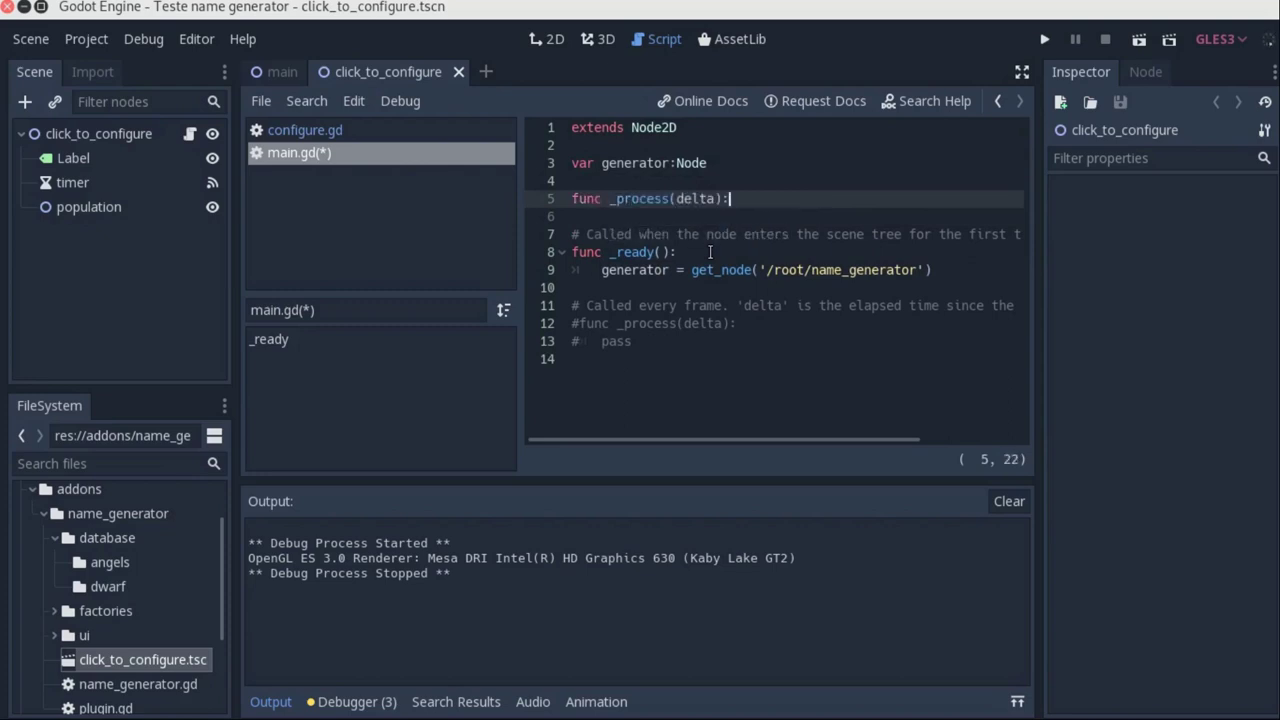
Write $Label.text = generator.generate('Angels') in the _process body and run the game with F5.
{"action": "key", "text": "Return"}
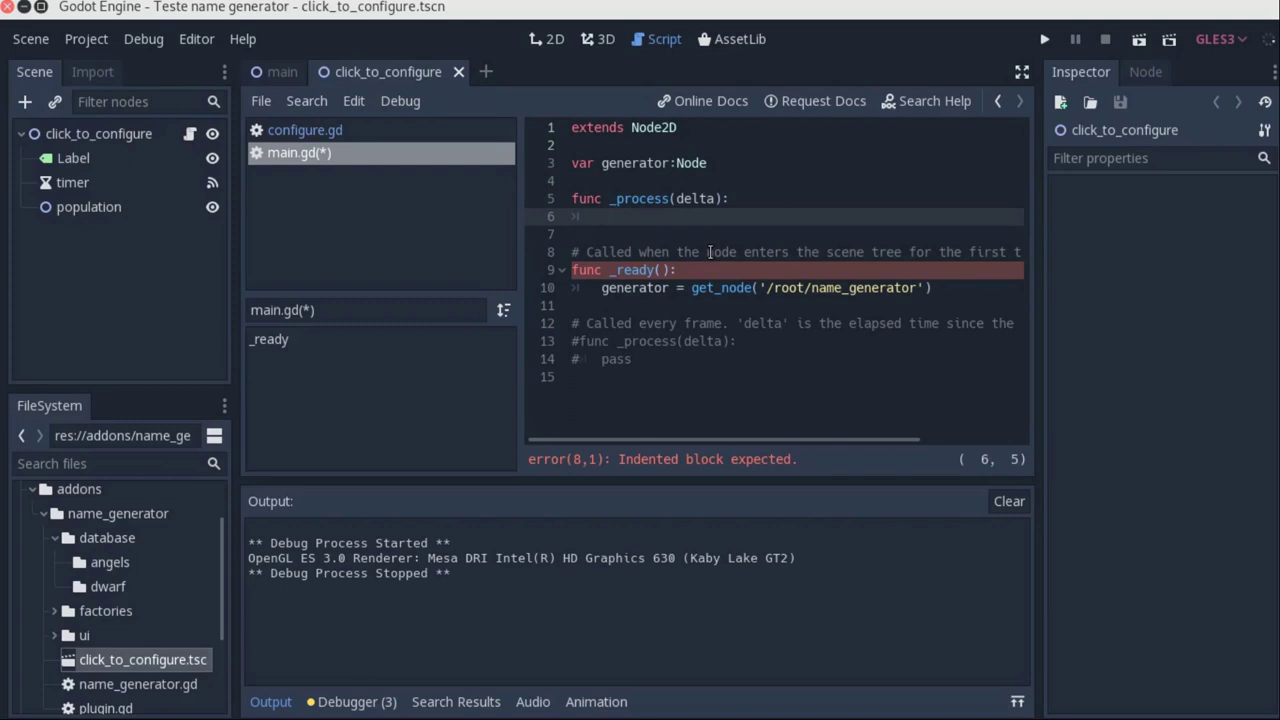
{"action": "type", "text": "$La"}
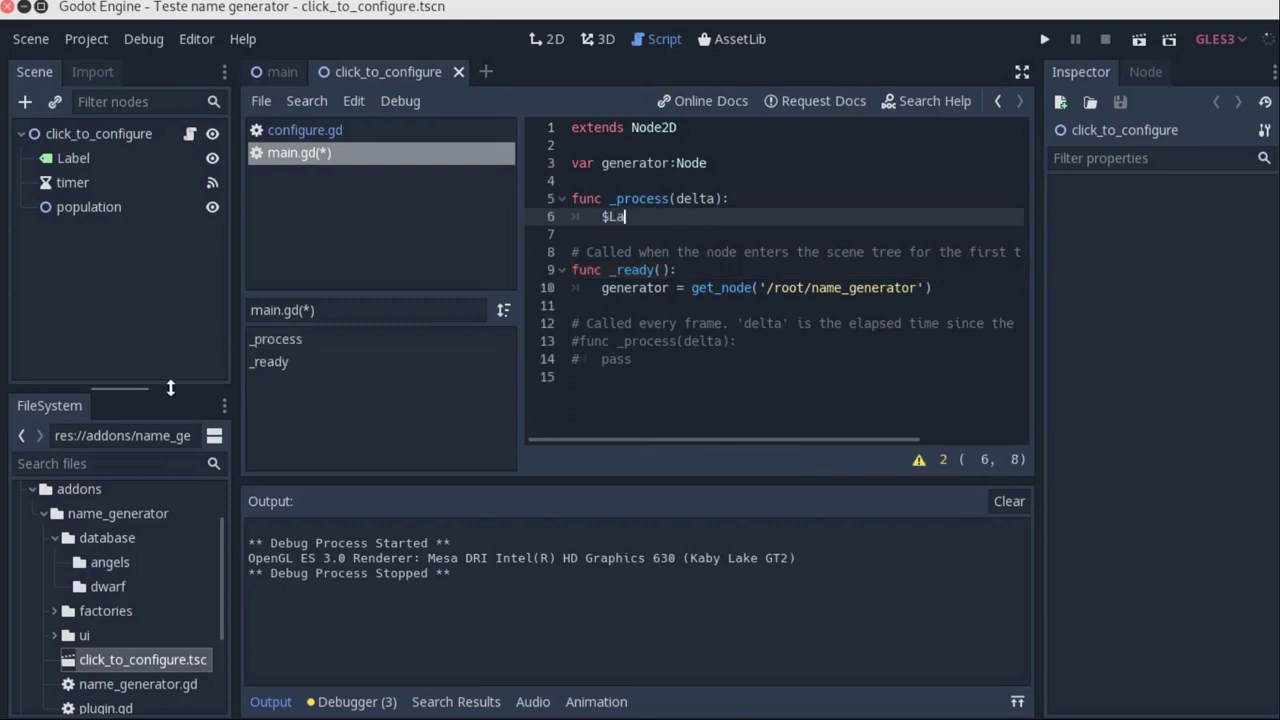
{"action": "type", "text": "bel.text = "}
{"action": "type", "text": "gene"}
{"action": "key", "text": "Return"}
{"action": "type", "text": "."}
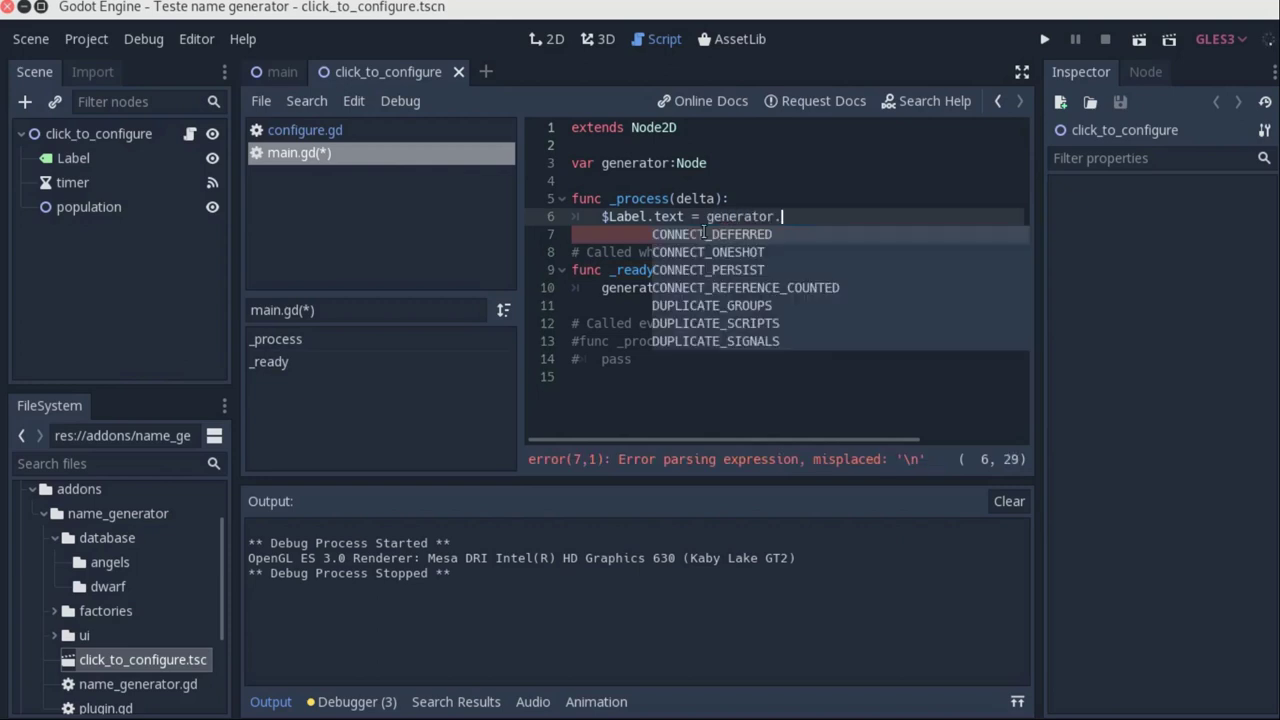
{"action": "type", "text": "genera"}
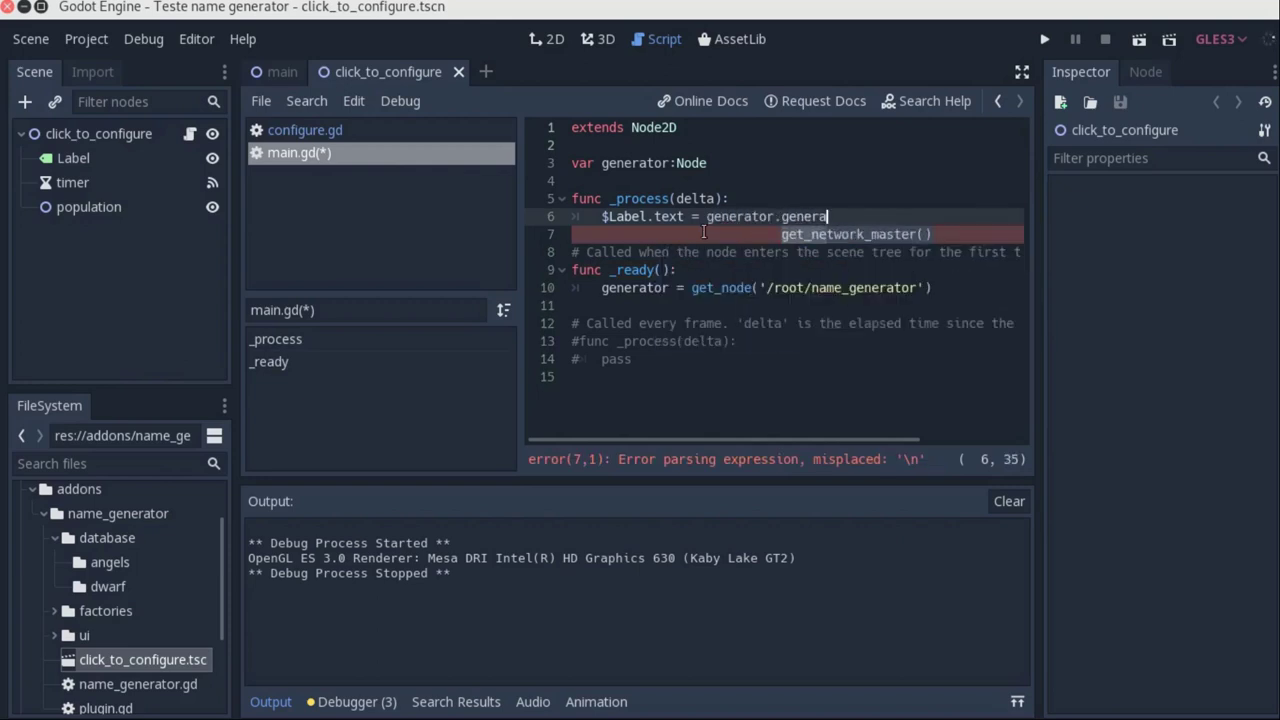
{"action": "type", "text": "te("}
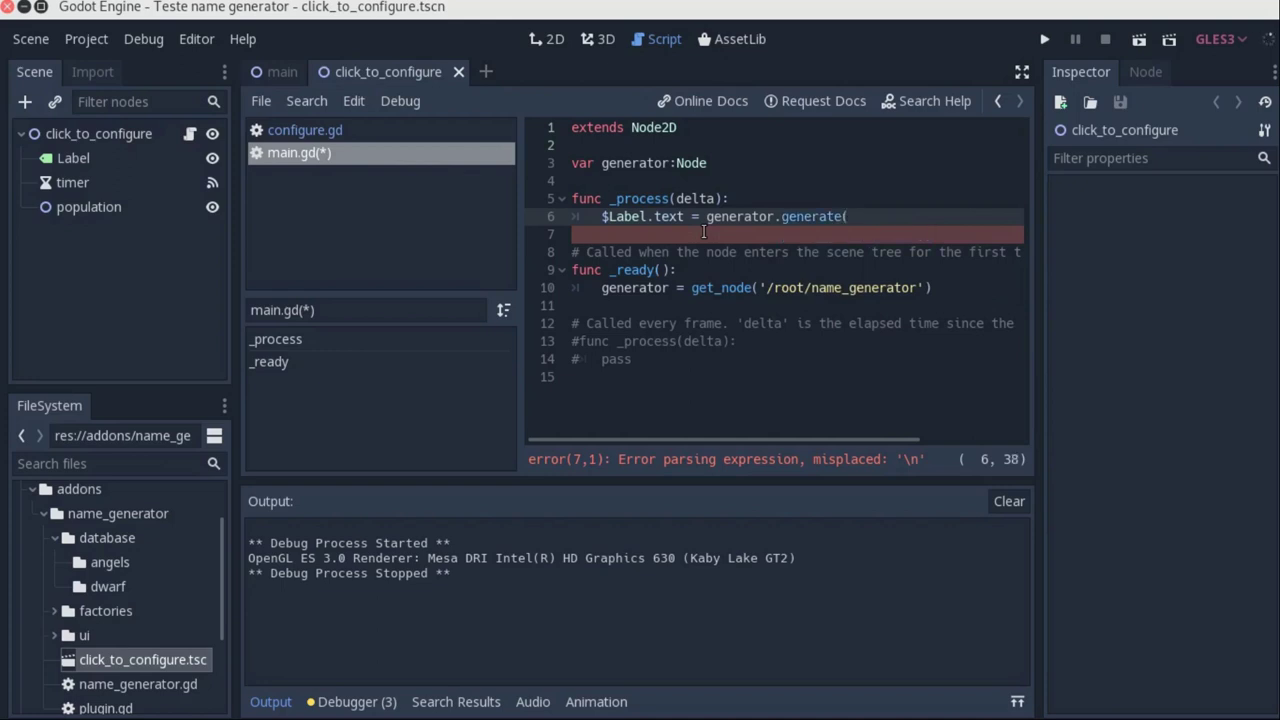
{"action": "type", "text": "'Angels')"}
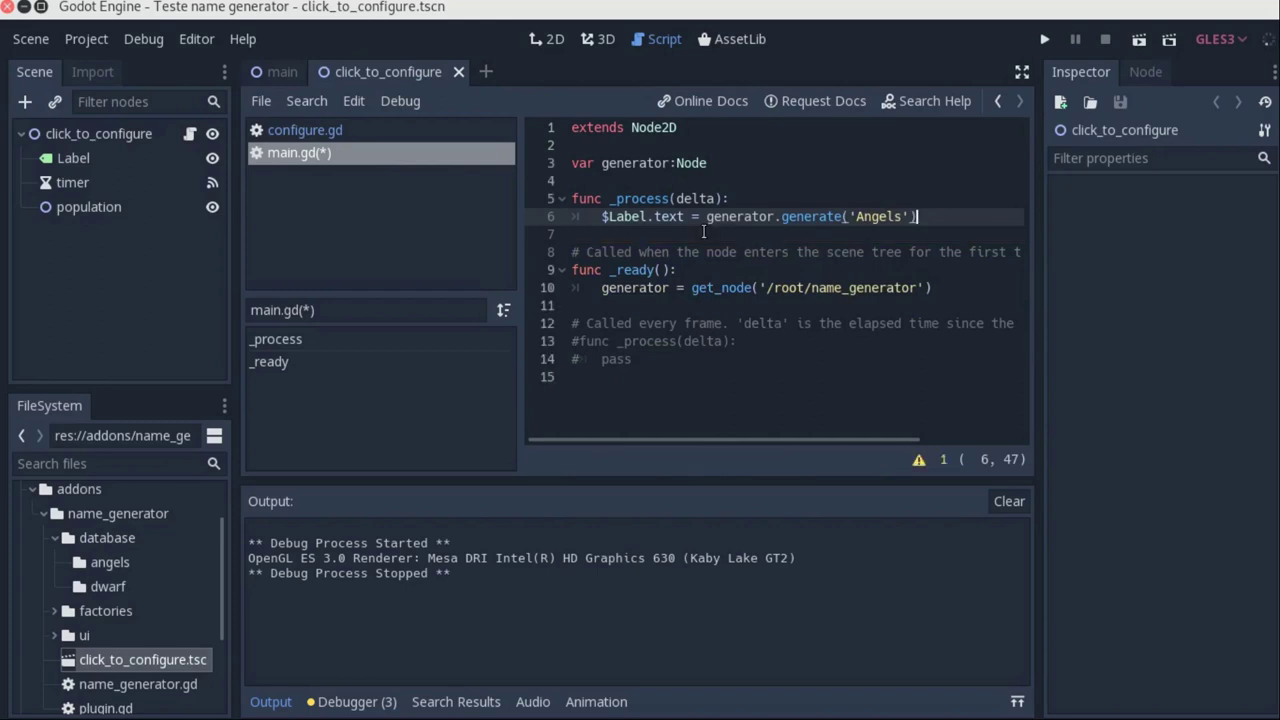
{"action": "key", "text": "F5"}
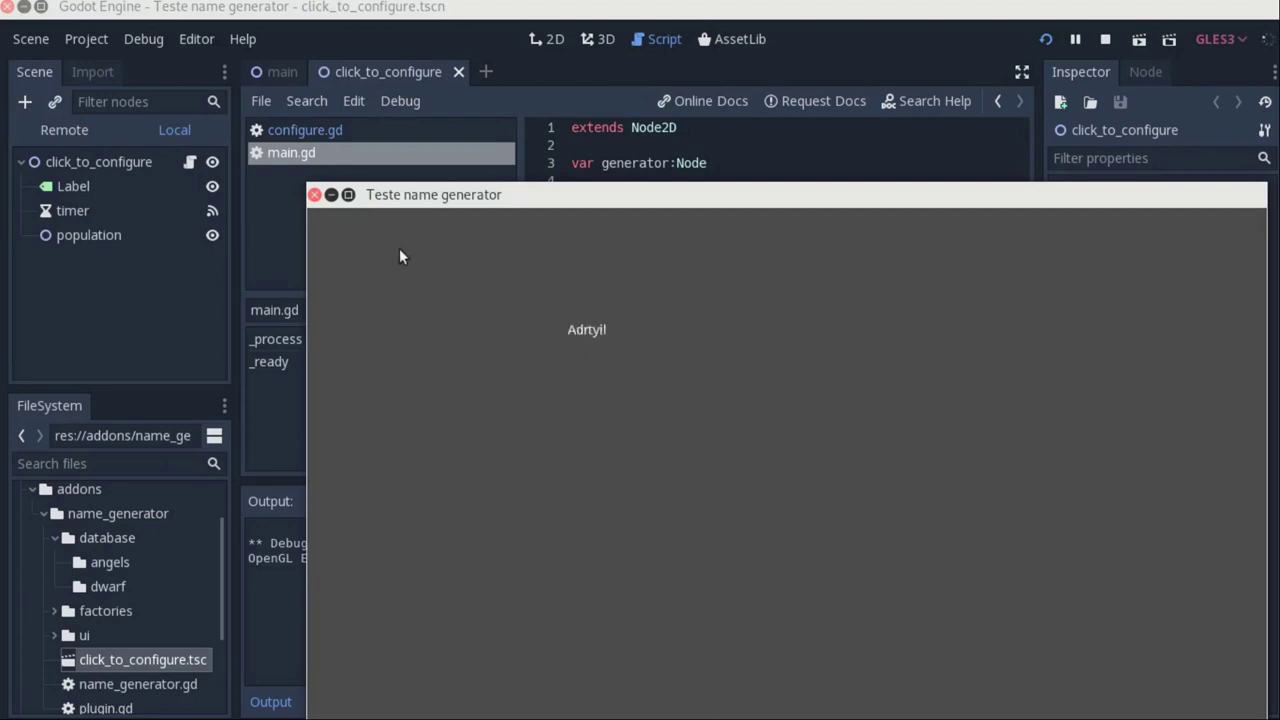
Close the 'Teste name generator' game window and return to main.gd.
{"action": "left_click", "coordinate": [316, 196]}
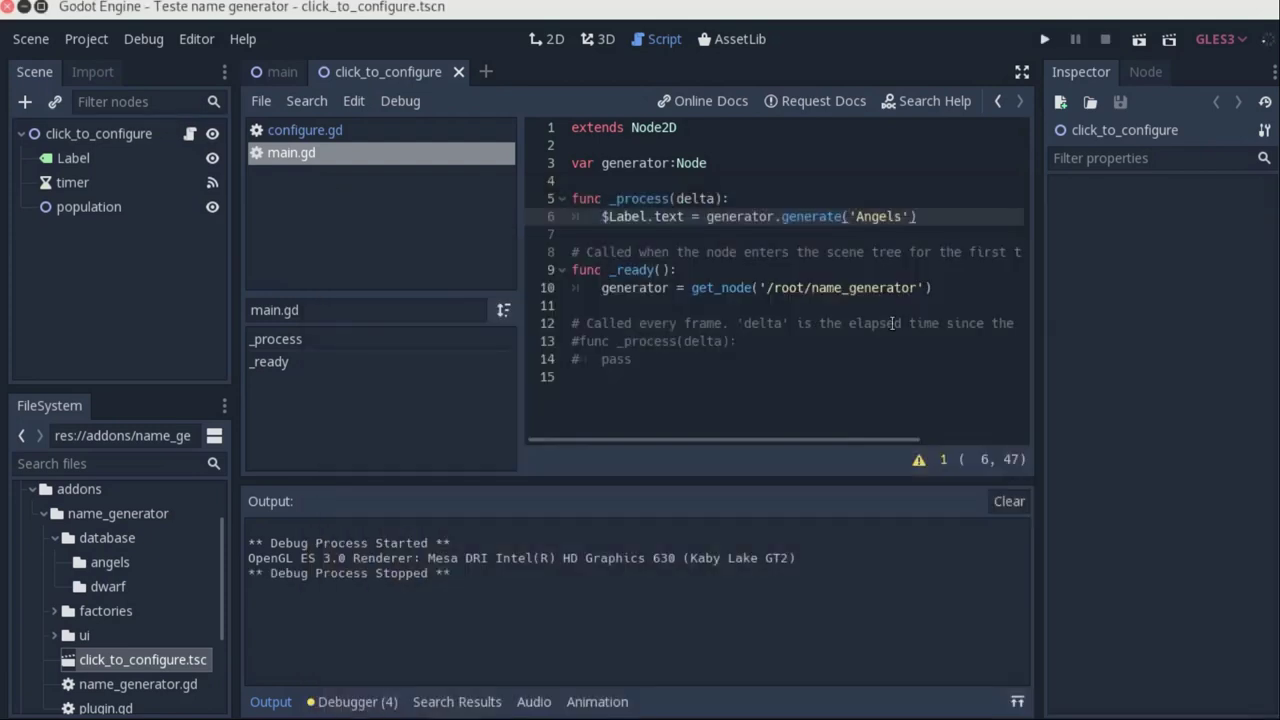
{"action": "left_click", "coordinate": [893, 323]}
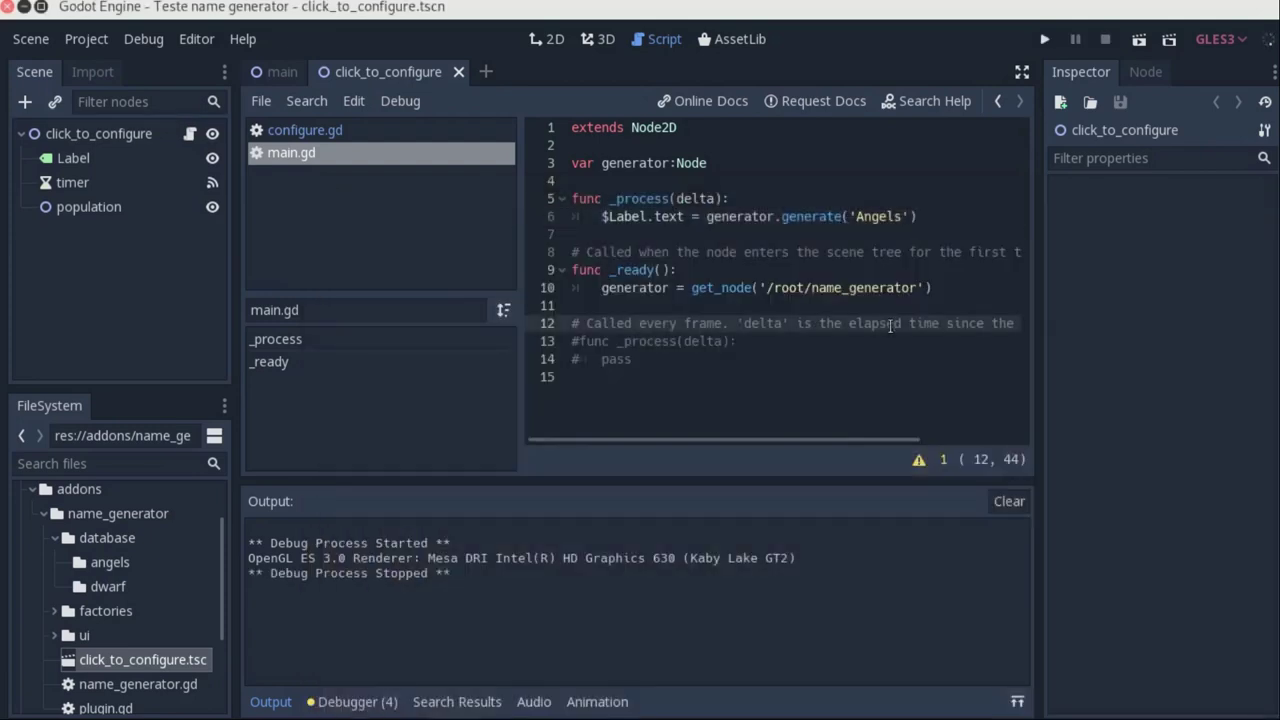